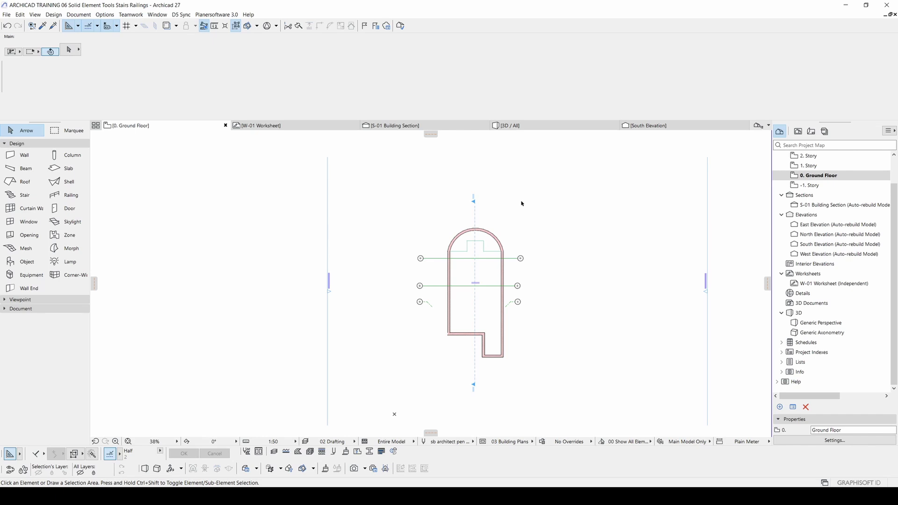
Step: Start the Stair tool and set the stair width to 150 and its bottom offset from the home story to 0
{"action": "scroll", "coordinate": [527, 271], "scroll_direction": "up", "scroll_amount": 2}
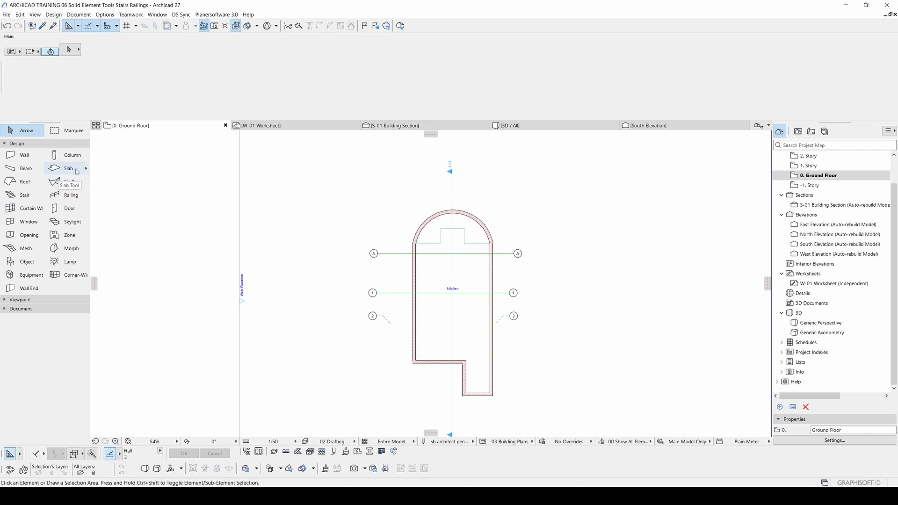
{"action": "left_click", "coordinate": [16, 196]}
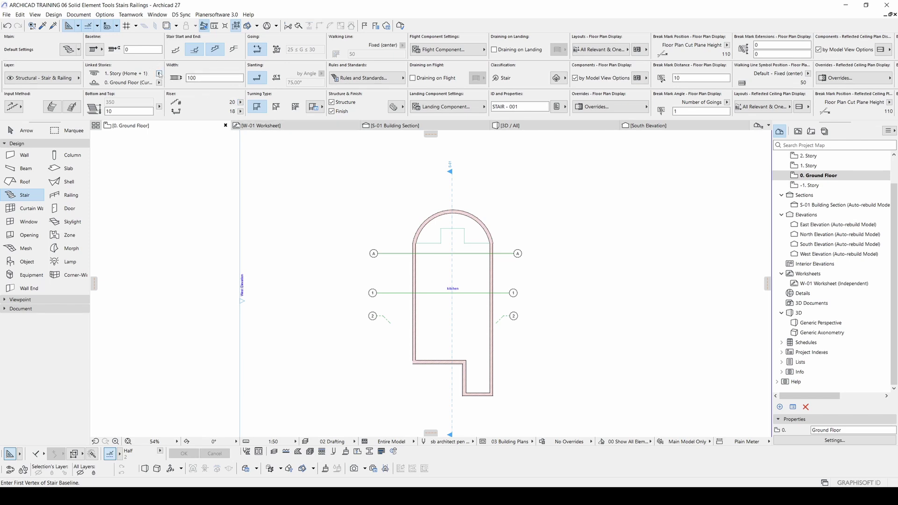
{"action": "left_click", "coordinate": [210, 78]}
{"action": "type", "text": "1"}
{"action": "left_click", "coordinate": [122, 112]}
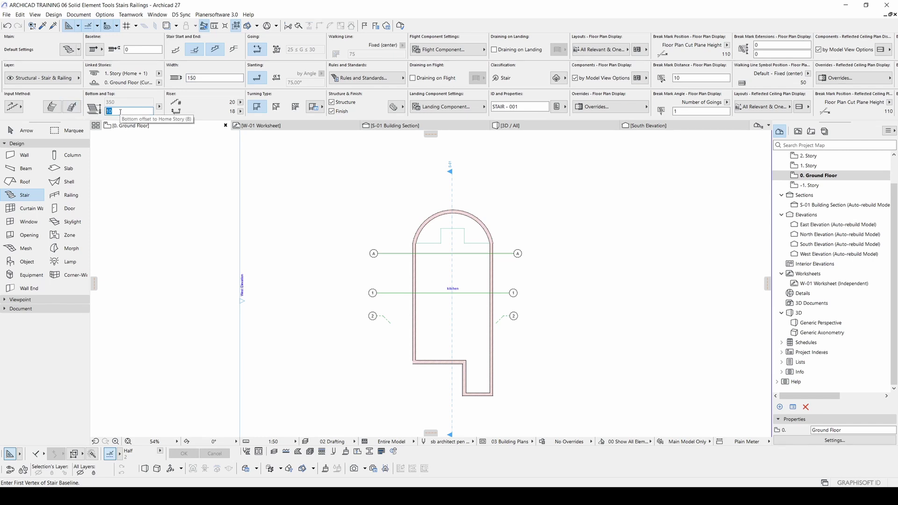
{"action": "type", "text": "0"}
Step: Include both a left and a right railing with the new stair
{"action": "middle_click_drag", "start_coordinate": [371, 226], "coordinate": [304, 230]}
{"action": "scroll", "coordinate": [304, 230], "scroll_direction": "down", "scroll_amount": 1}
{"action": "scroll", "coordinate": [304, 229], "scroll_direction": "up", "scroll_amount": 1}
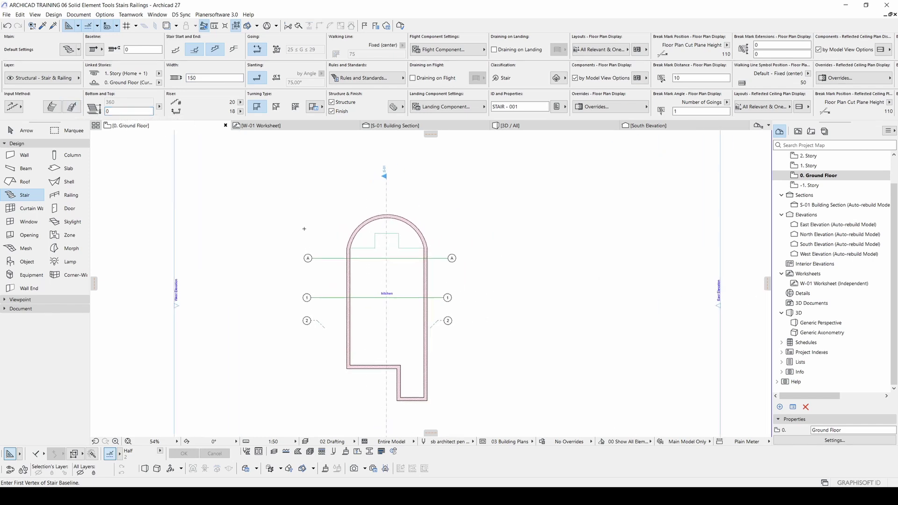
{"action": "left_click", "coordinate": [13, 107]}
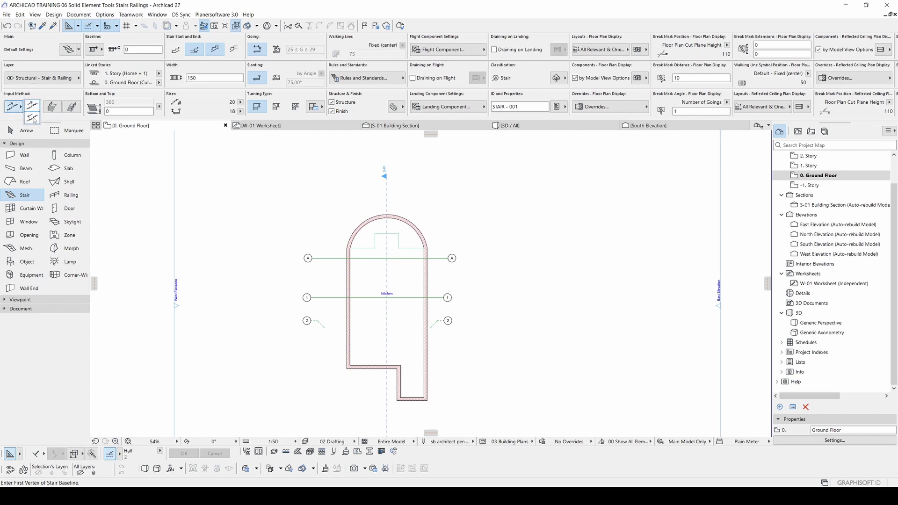
{"action": "left_click", "coordinate": [57, 116]}
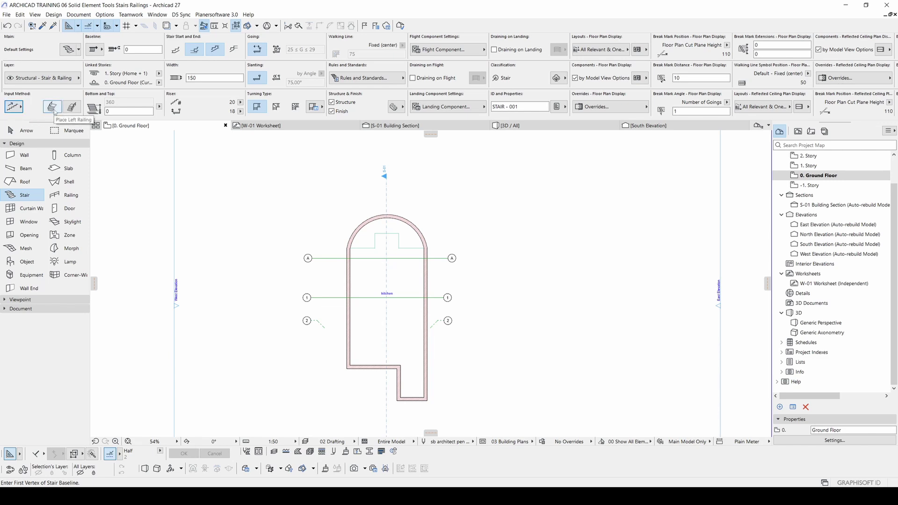
{"action": "left_click", "coordinate": [54, 111]}
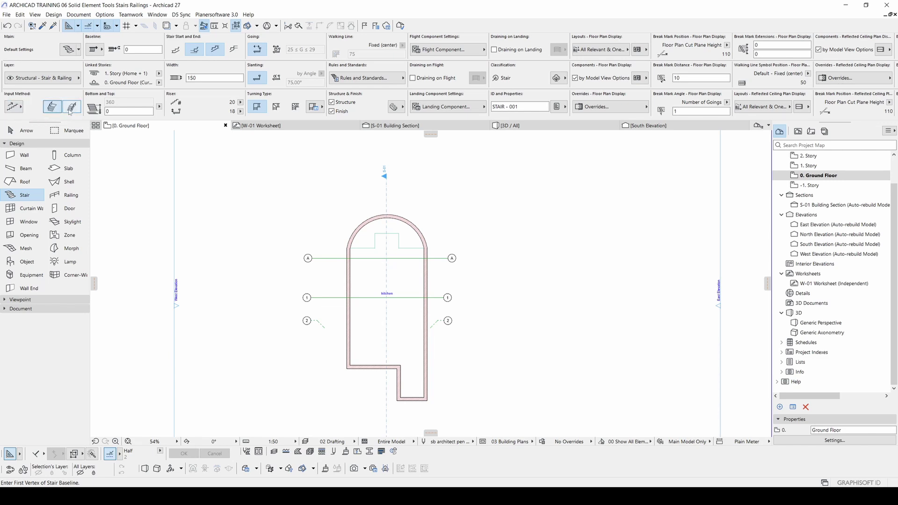
{"action": "left_click", "coordinate": [71, 107]}
Step: In the stair default settings, set the top offset from the linked 1. Story to 0
{"action": "scroll", "coordinate": [463, 210], "scroll_direction": "up", "scroll_amount": 3}
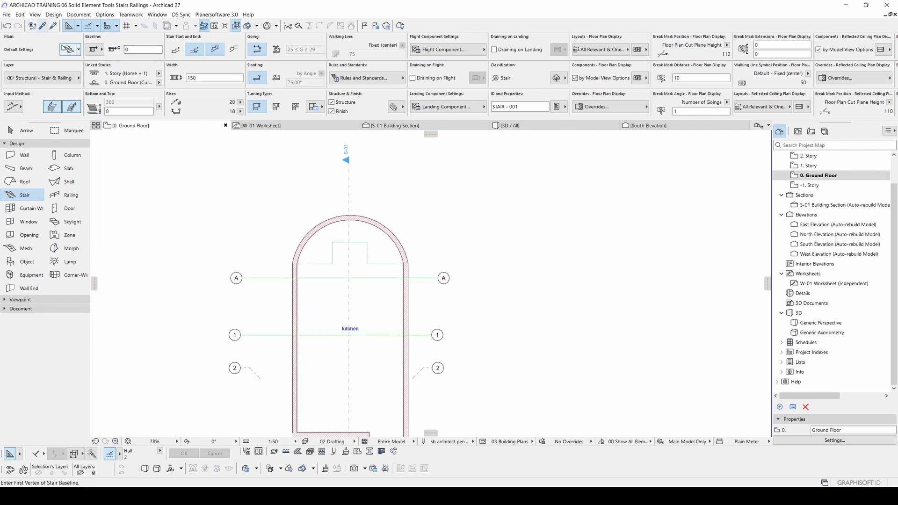
{"action": "key", "text": "ctrl+t"}
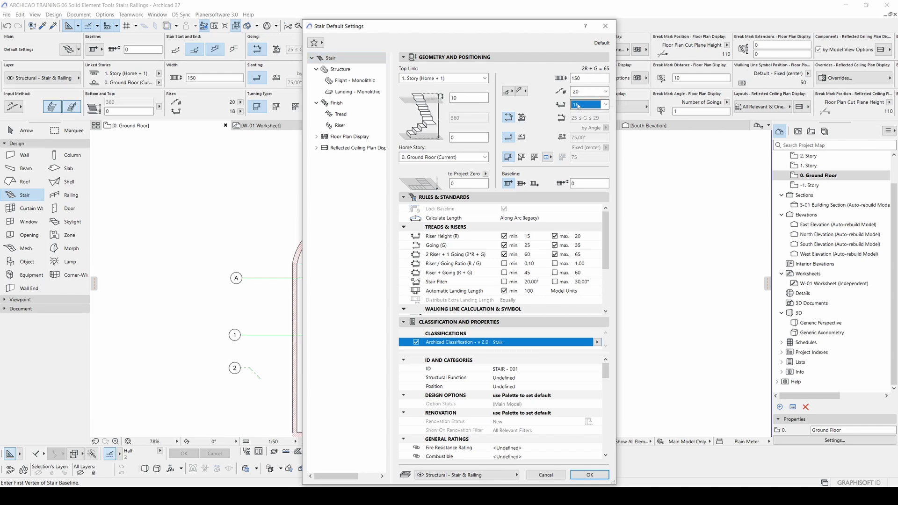
{"action": "left_click", "coordinate": [587, 107]}
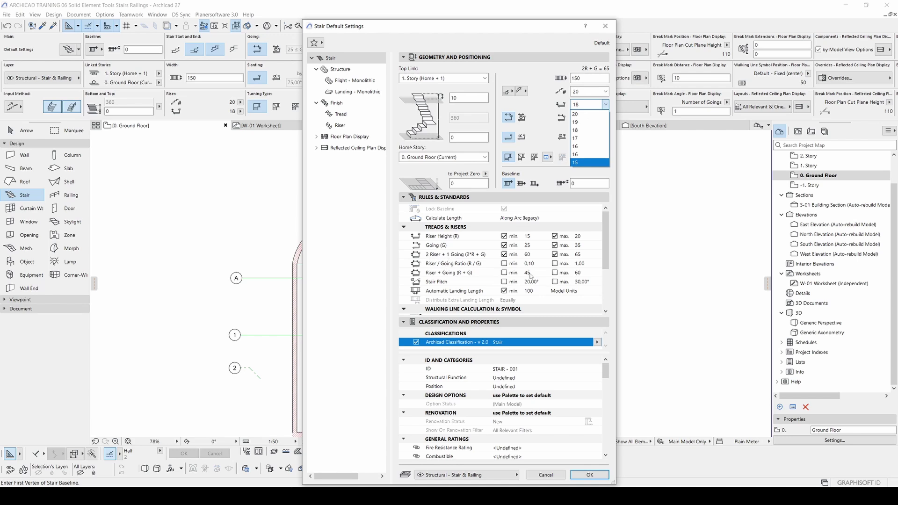
{"action": "left_click", "coordinate": [461, 98]}
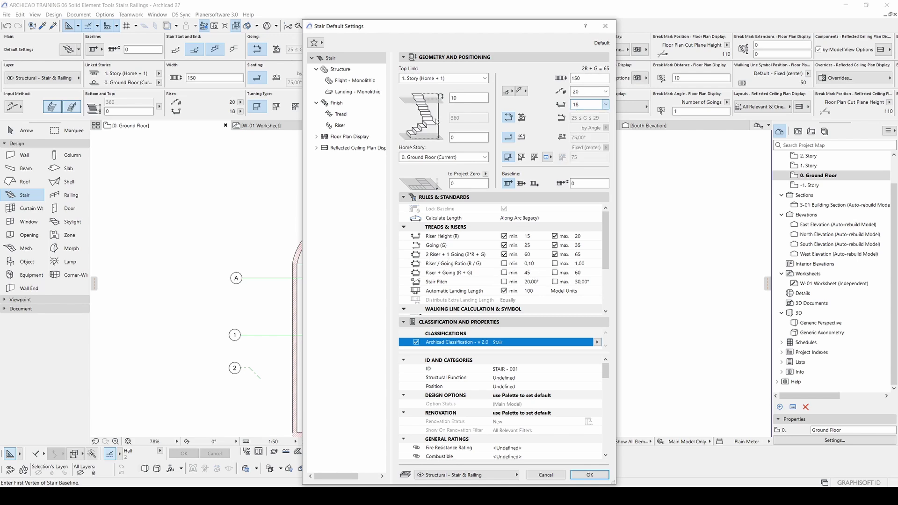
{"action": "left_click_drag", "start_coordinate": [461, 97], "coordinate": [429, 96]}
{"action": "type", "text": "0"}
{"action": "left_click", "coordinate": [469, 139]}
Step: Try 18 risers and a riser height of 15 in the stair default settings
{"action": "left_click", "coordinate": [587, 92]}
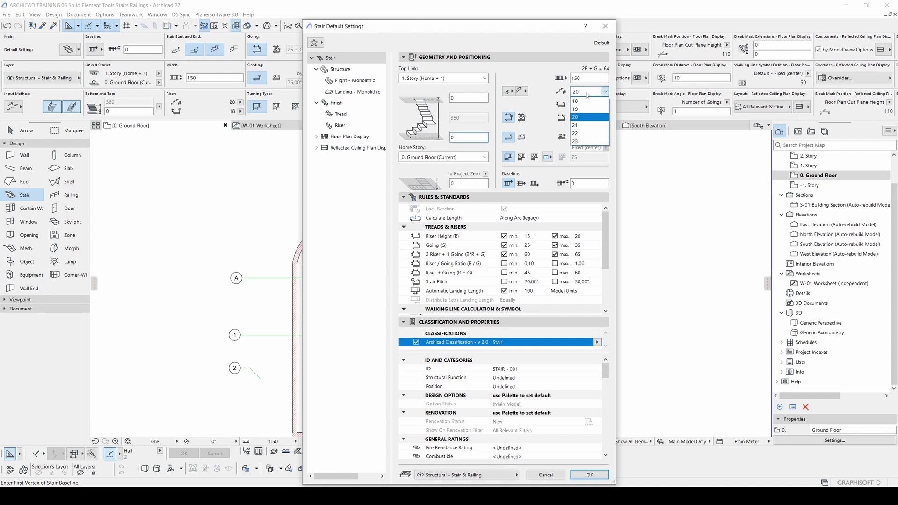
{"action": "left_click", "coordinate": [588, 101]}
{"action": "left_click", "coordinate": [587, 92]}
{"action": "left_click", "coordinate": [587, 101]}
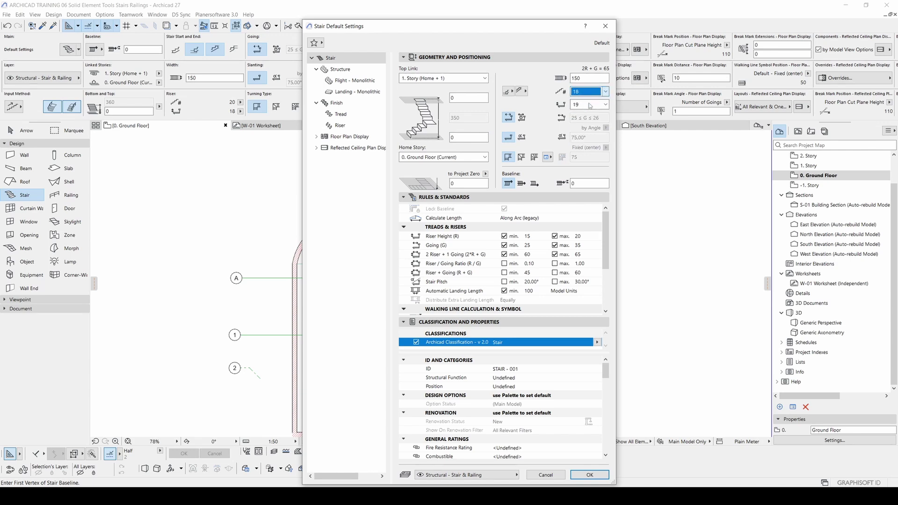
{"action": "scroll", "coordinate": [593, 110], "scroll_direction": "down", "scroll_amount": 1}
{"action": "left_click", "coordinate": [585, 93]}
{"action": "left_click", "coordinate": [585, 101]}
{"action": "left_click", "coordinate": [590, 104]}
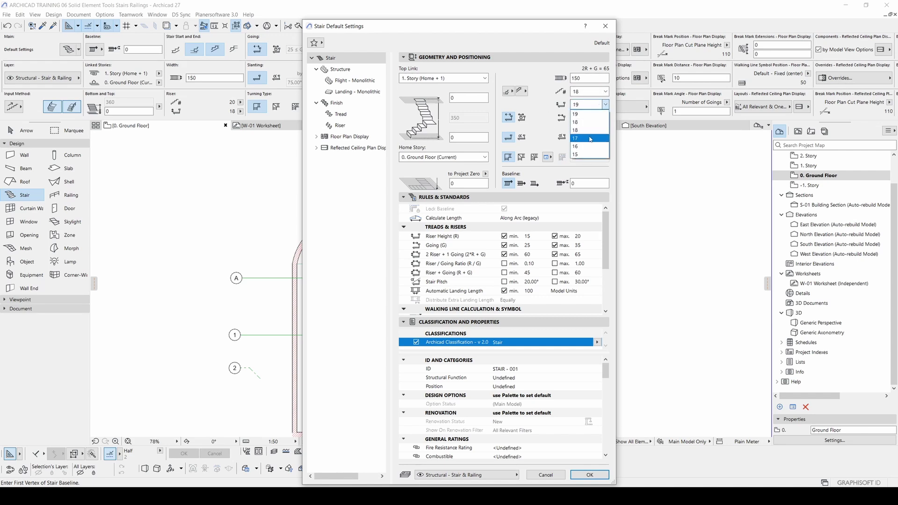
{"action": "left_click", "coordinate": [580, 154]}
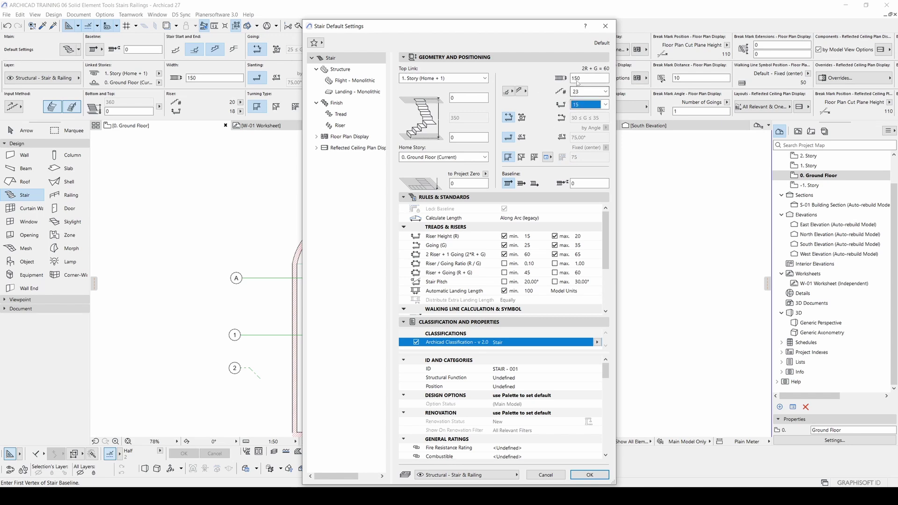
Step: Try riser heights of 18 and 19 for the stair
{"action": "left_click", "coordinate": [591, 93]}
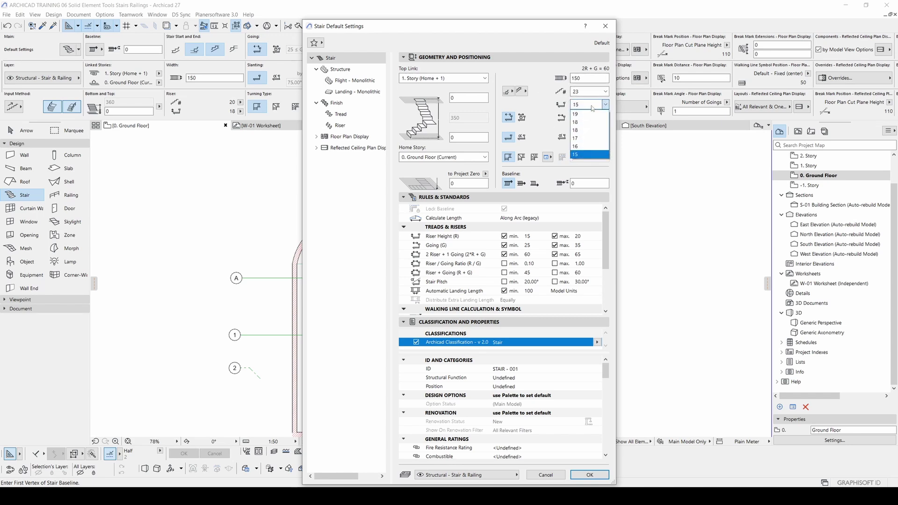
{"action": "left_click", "coordinate": [584, 102]}
{"action": "left_click", "coordinate": [585, 103]}
{"action": "left_click", "coordinate": [583, 122]}
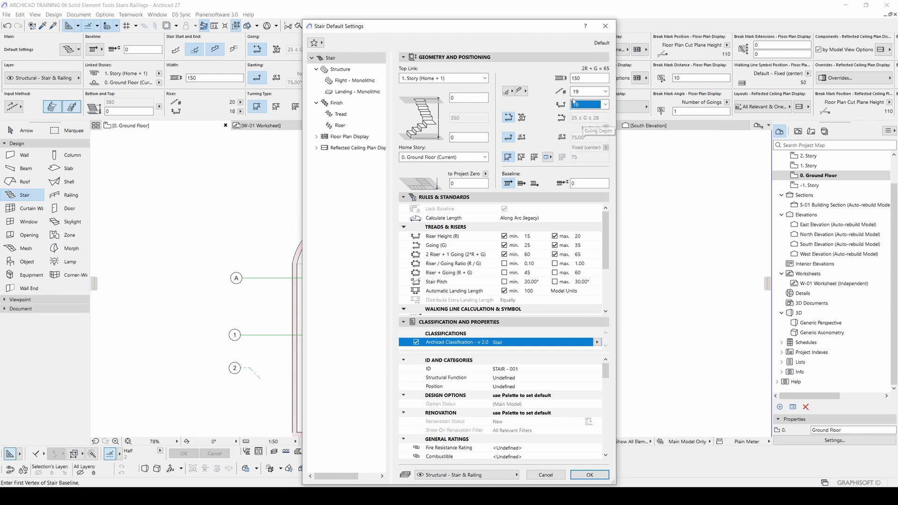
{"action": "left_click", "coordinate": [605, 105]}
{"action": "left_click", "coordinate": [584, 114]}
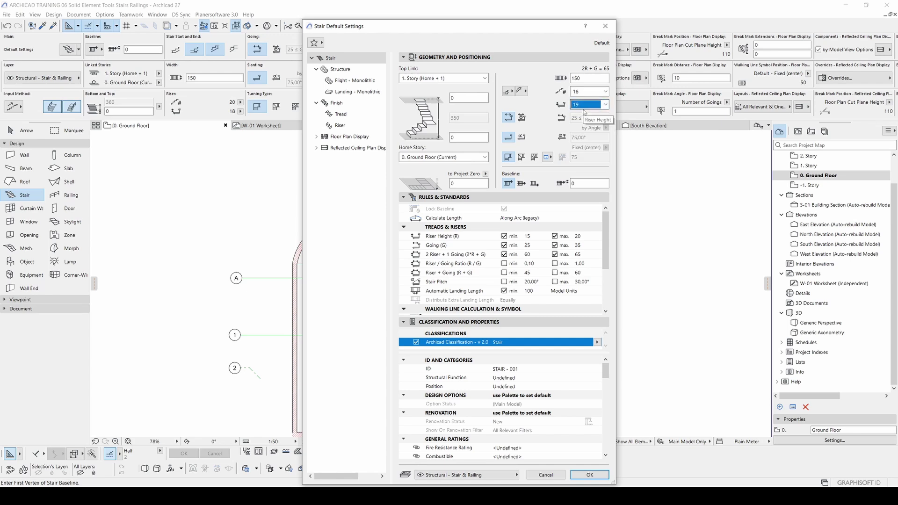
Step: Try a riser height of 17, followed by riser counts of 19 and 20
{"action": "left_click", "coordinate": [587, 106]}
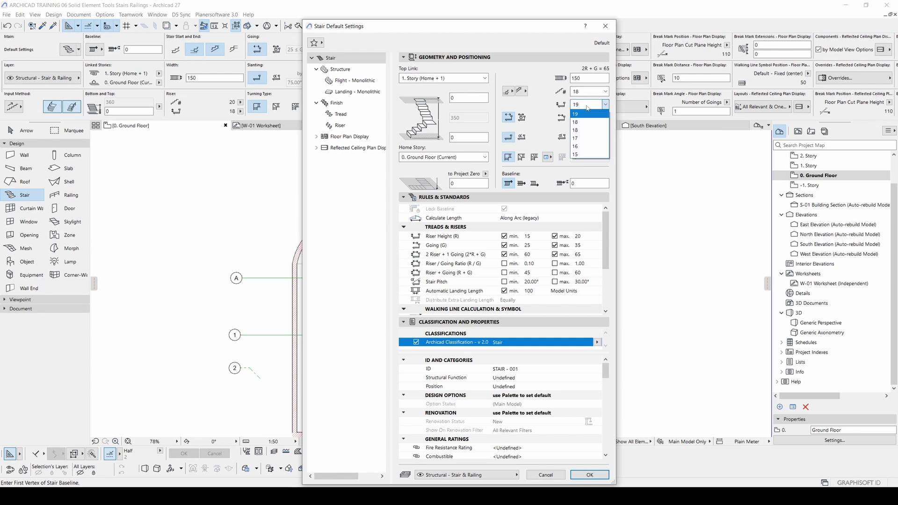
{"action": "left_click", "coordinate": [580, 139]}
{"action": "left_click", "coordinate": [585, 92]}
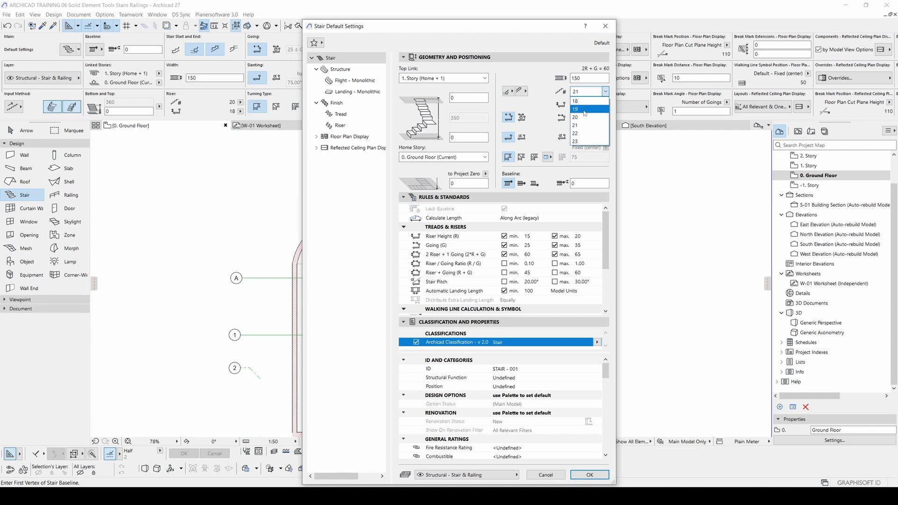
{"action": "left_click", "coordinate": [587, 112]}
{"action": "left_click", "coordinate": [586, 93]}
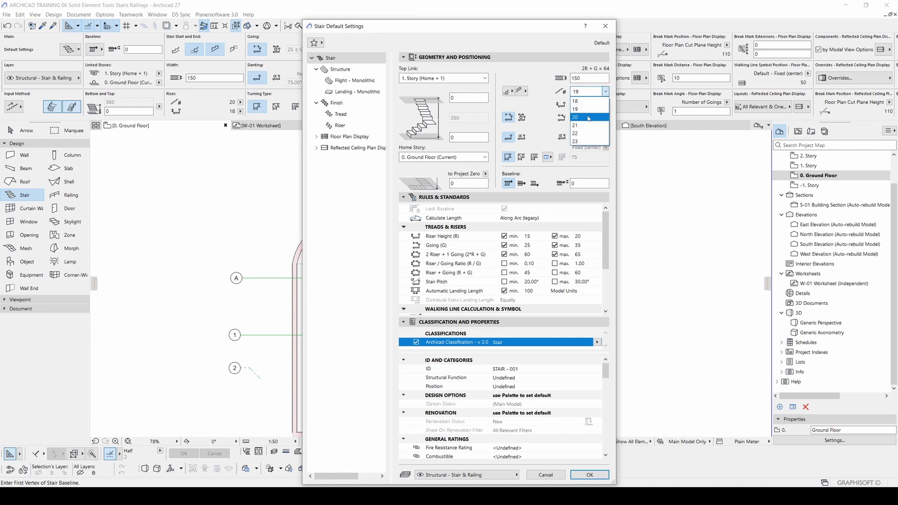
{"action": "left_click", "coordinate": [588, 118]}
Step: Set the riser height to 17 and apply the stair default settings
{"action": "left_click", "coordinate": [605, 91]}
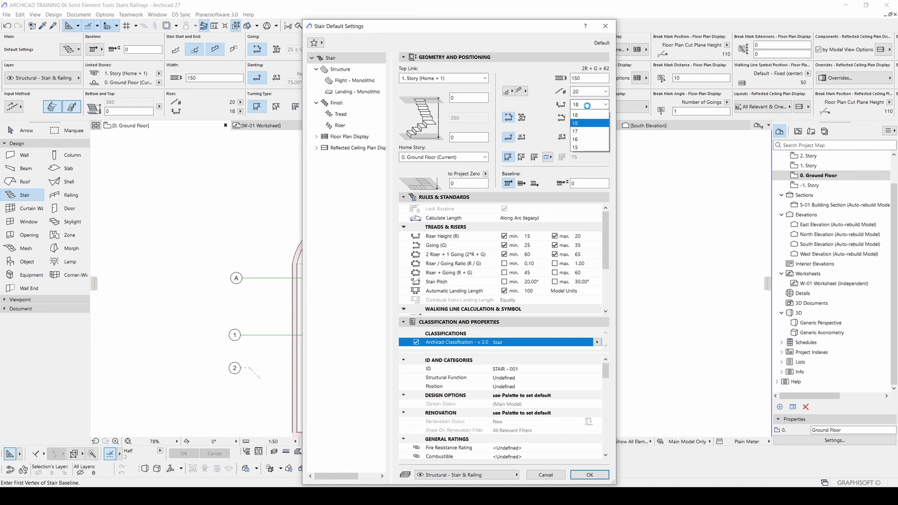
{"action": "left_click", "coordinate": [585, 133]}
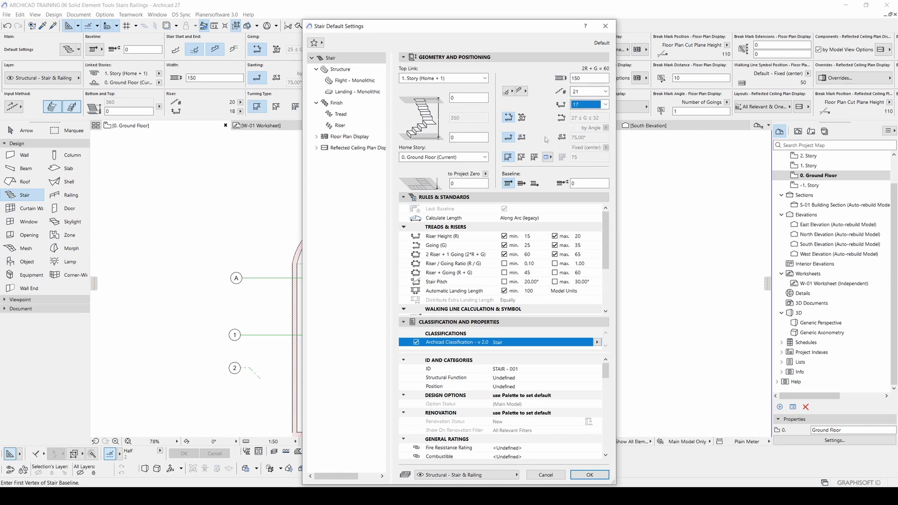
{"action": "left_click", "coordinate": [589, 475]}
Step: Turn off the left railing and draw a straight stair upward along the inner face of the plan's left wall
{"action": "middle_click_drag", "start_coordinate": [451, 287], "coordinate": [554, 203]}
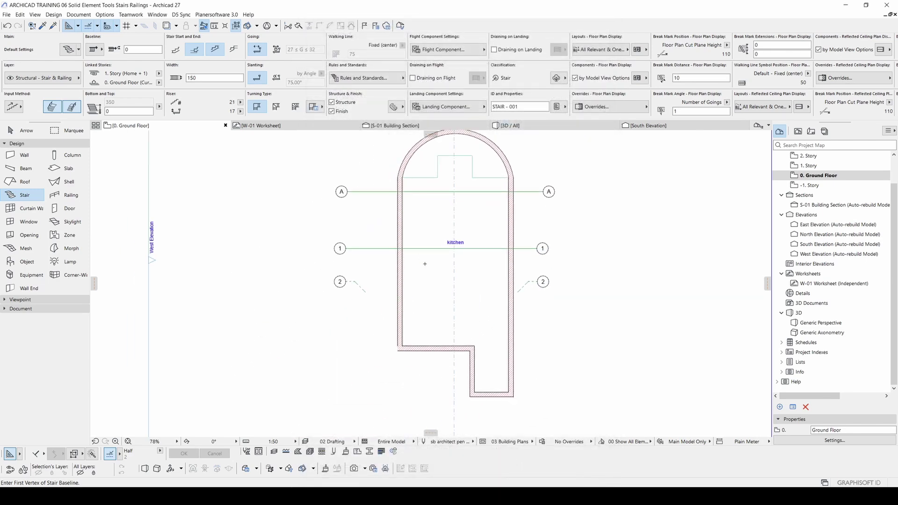
{"action": "scroll", "coordinate": [403, 285], "scroll_direction": "up", "scroll_amount": 3}
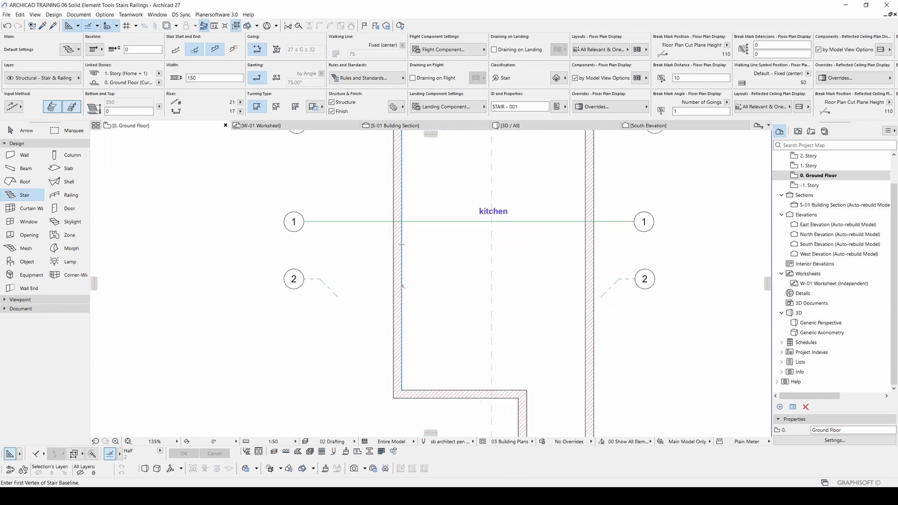
{"action": "left_click", "coordinate": [52, 106]}
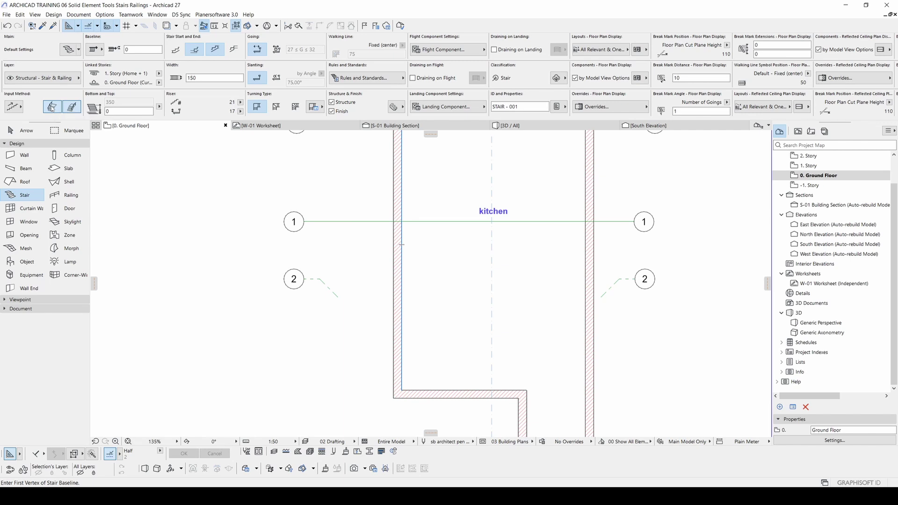
{"action": "left_click", "coordinate": [402, 268]}
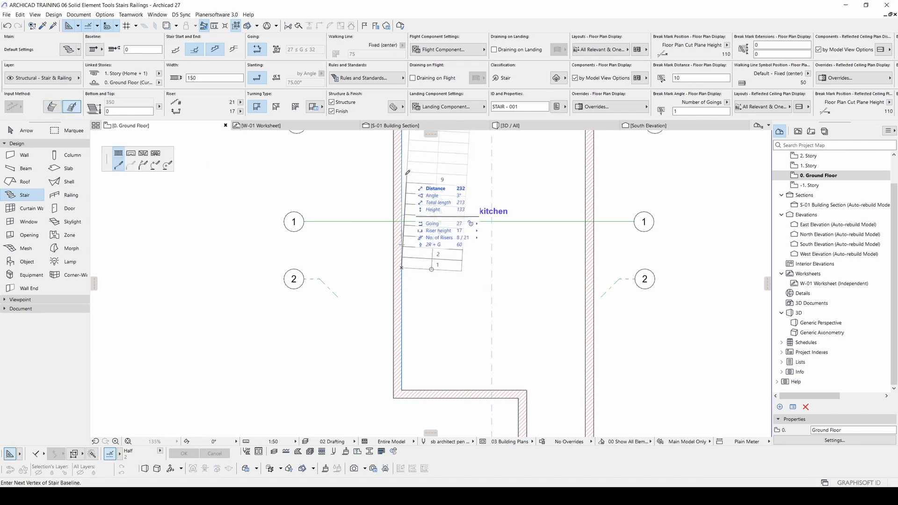
{"action": "middle_click_drag", "start_coordinate": [405, 173], "coordinate": [400, 293]}
{"action": "left_click", "coordinate": [396, 253]}
{"action": "double_click", "coordinate": [398, 251]}
{"action": "scroll", "coordinate": [396, 254], "scroll_direction": "down", "scroll_amount": 5}
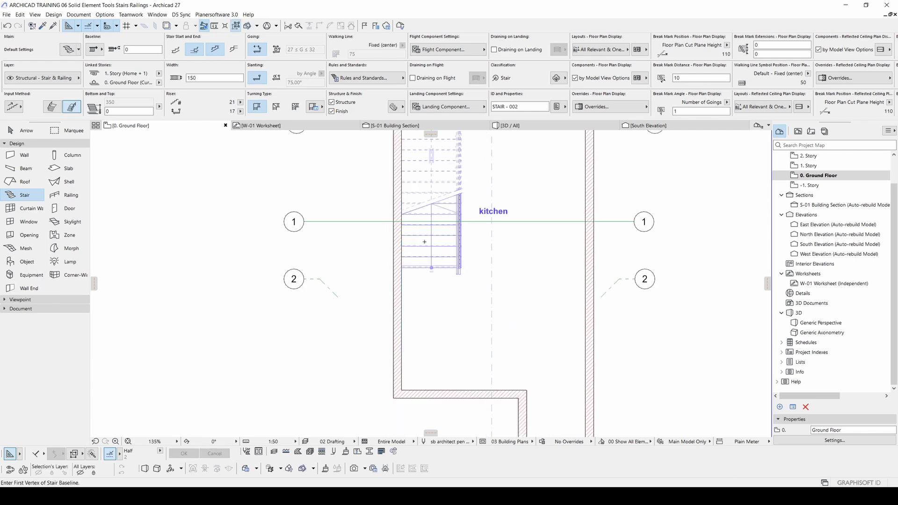
{"action": "key", "text": "Escape"}
Step: Move the stair straight down along the wall until its upper end sits just above grid line A
{"action": "left_click", "coordinate": [441, 242]}
{"action": "scroll", "coordinate": [440, 228], "scroll_direction": "down", "scroll_amount": 3}
{"action": "middle_click_drag", "start_coordinate": [441, 226], "coordinate": [434, 257]}
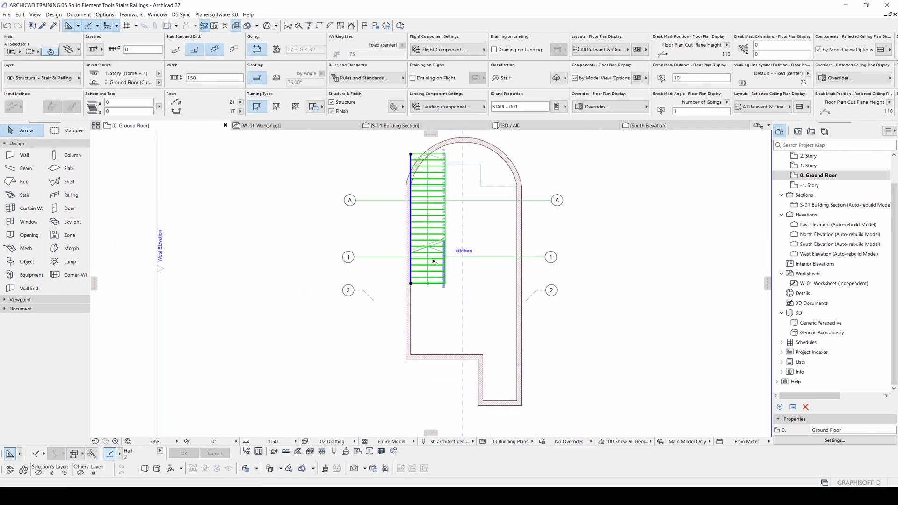
{"action": "left_click", "coordinate": [428, 218]}
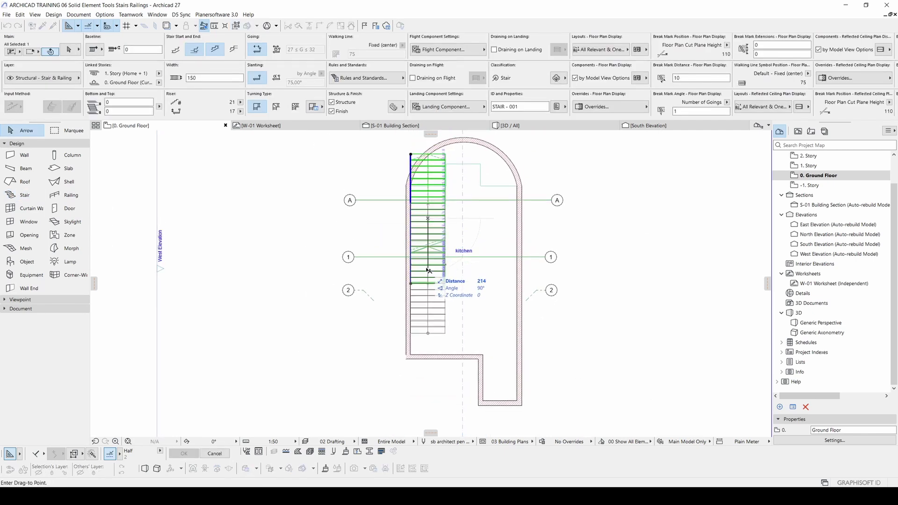
{"action": "left_click", "coordinate": [428, 259]}
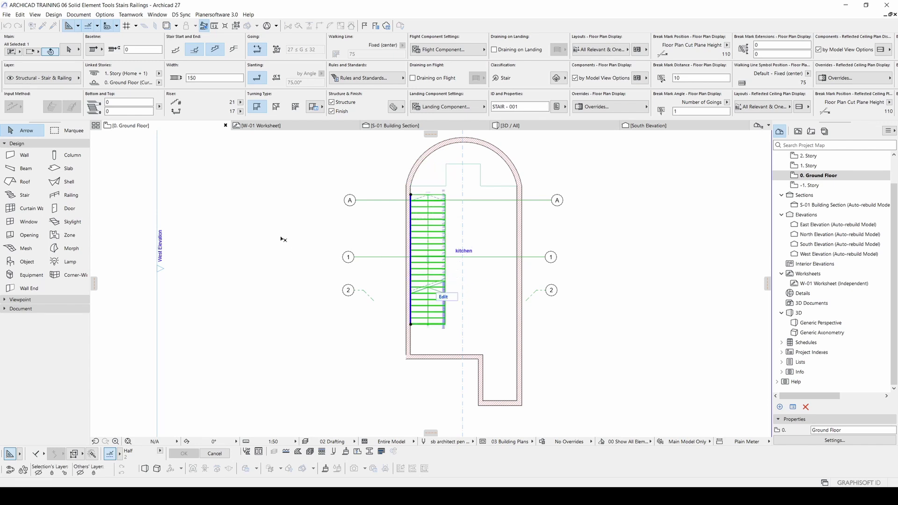
{"action": "left_click", "coordinate": [615, 306]}
Step: Examine the stair and its railing up close in the 3D view
{"action": "scroll", "coordinate": [436, 281], "scroll_direction": "up", "scroll_amount": 3}
{"action": "key", "text": "F3"}
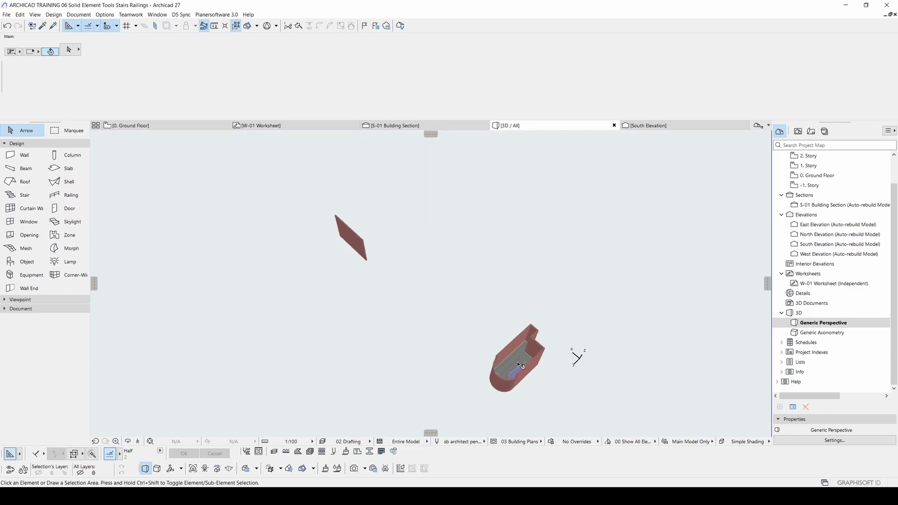
{"action": "scroll", "coordinate": [525, 369], "scroll_direction": "up", "scroll_amount": 10}
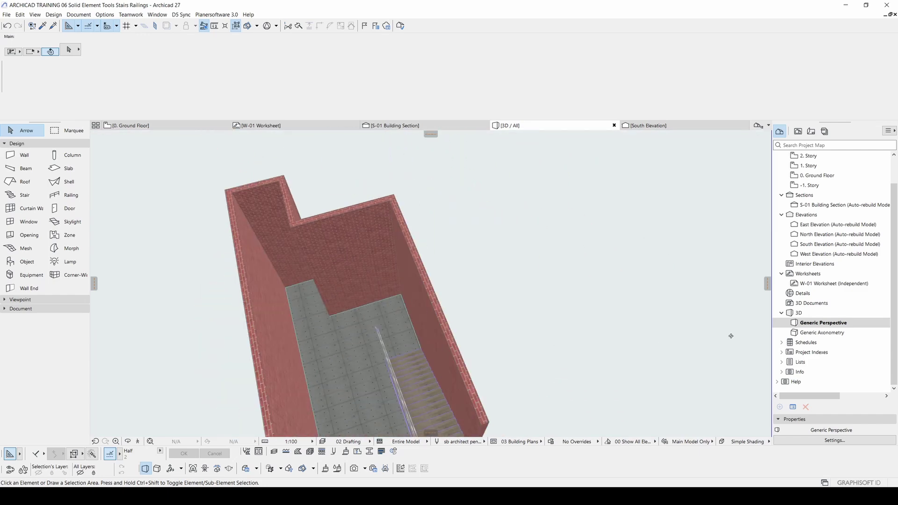
{"action": "middle_click_drag", "start_coordinate": [745, 334], "coordinate": [545, 283], "text": "shift"}
{"action": "scroll", "coordinate": [484, 355], "scroll_direction": "up", "scroll_amount": 6}
{"action": "left_click", "coordinate": [535, 249]}
{"action": "scroll", "coordinate": [475, 304], "scroll_direction": "up", "scroll_amount": 3}
{"action": "mouse_move", "coordinate": [475, 304]}
{"action": "middle_mouse_down"}
{"action": "mouse_move", "coordinate": [507, 299]}
{"action": "mouse_move", "coordinate": [483, 290]}
{"action": "middle_mouse_up"}
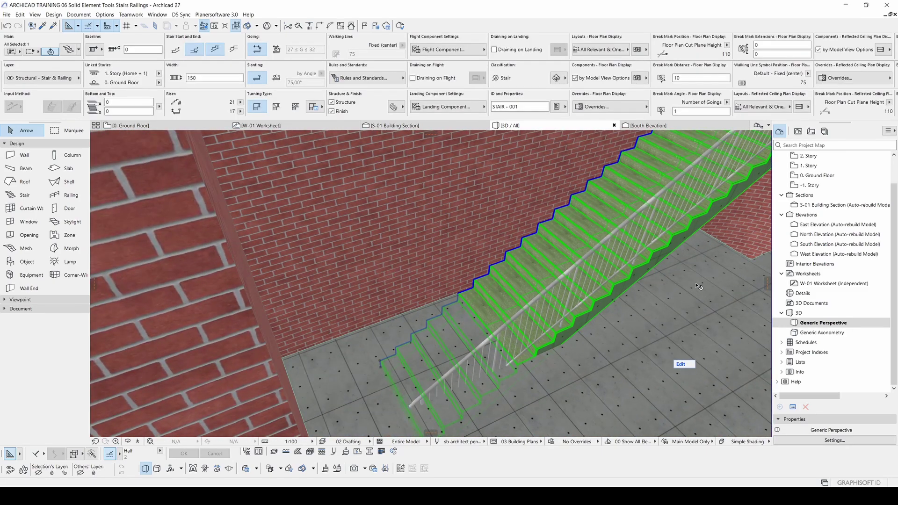
Step: Set the ground floor slab's reference plane offset to the home story to 0
{"action": "left_click", "coordinate": [710, 266]}
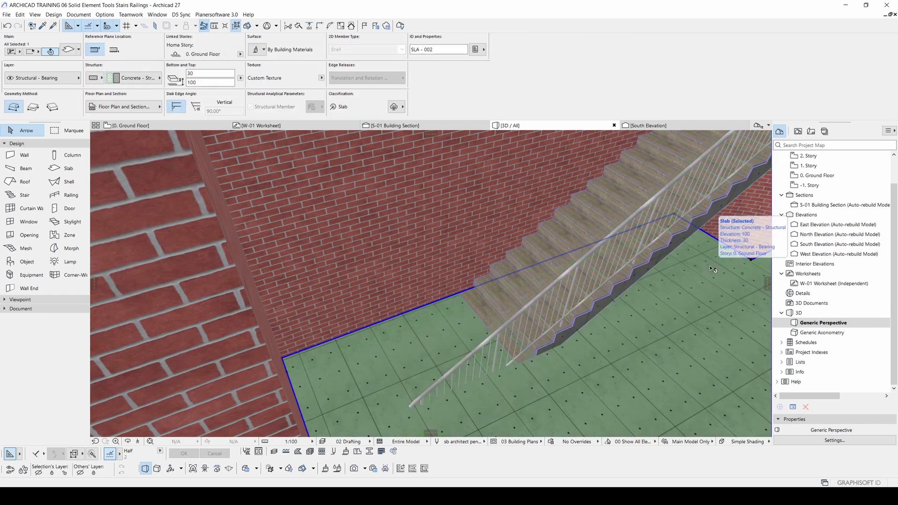
{"action": "left_click", "coordinate": [206, 83]}
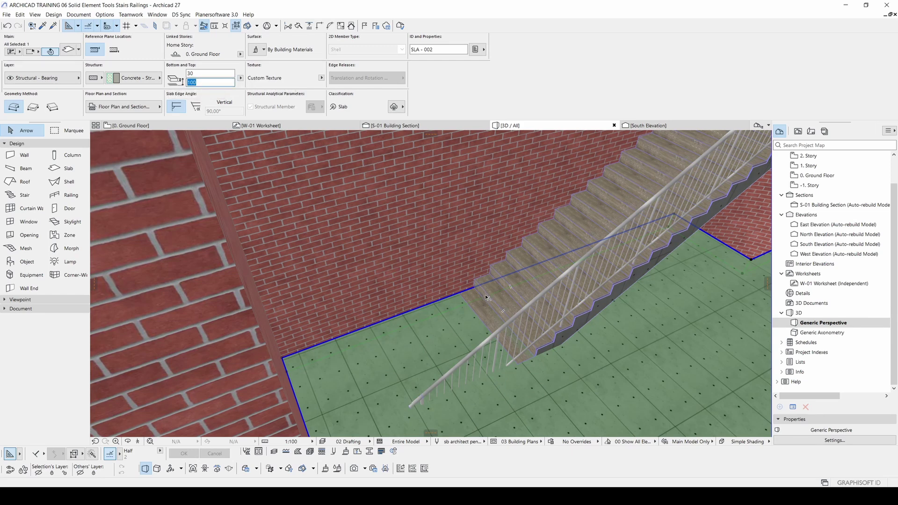
{"action": "left_click", "coordinate": [205, 83]}
{"action": "double_click", "coordinate": [206, 82]}
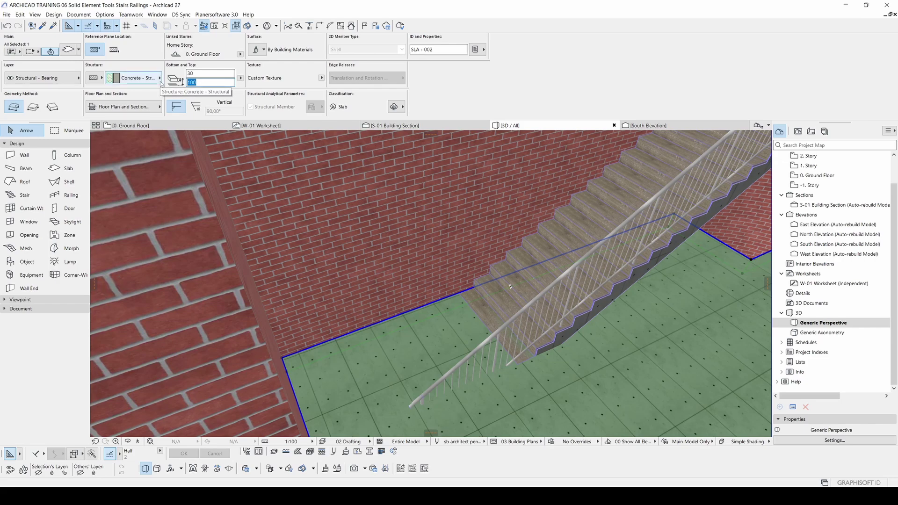
{"action": "type", "text": "0"}
{"action": "key", "text": "Return"}
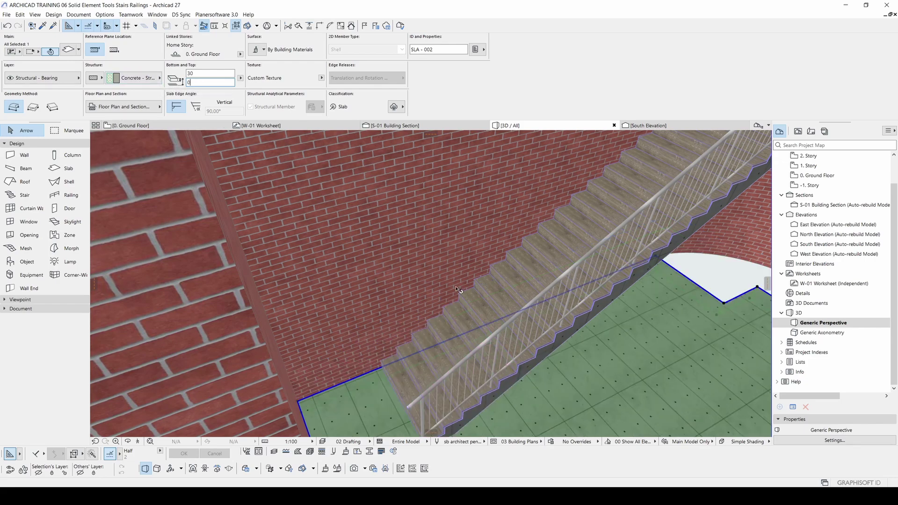
{"action": "scroll", "coordinate": [458, 288], "scroll_direction": "down", "scroll_amount": 2}
{"action": "key", "text": "Escape"}
Step: Fly around the stair in 3D and examine how its lowest step and railing meet the floor slab
{"action": "key", "text": "shift+F3"}
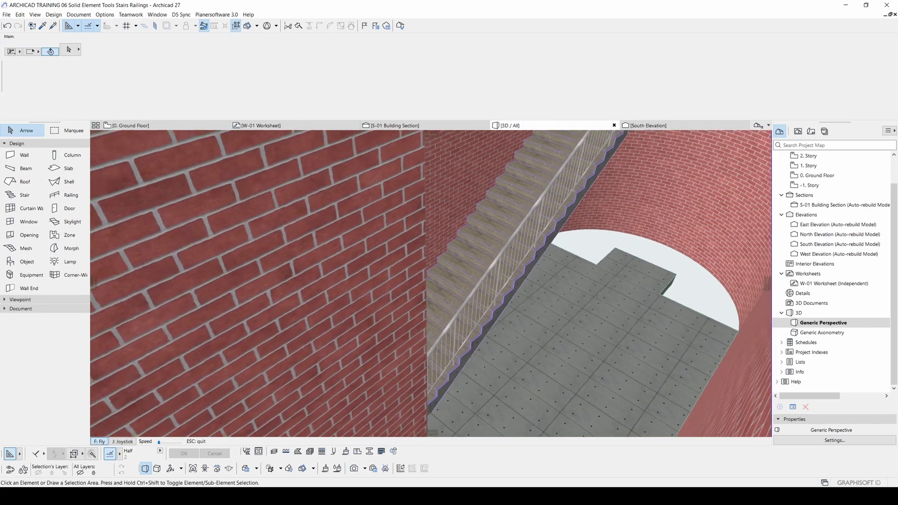
{"action": "key", "text": "w"}
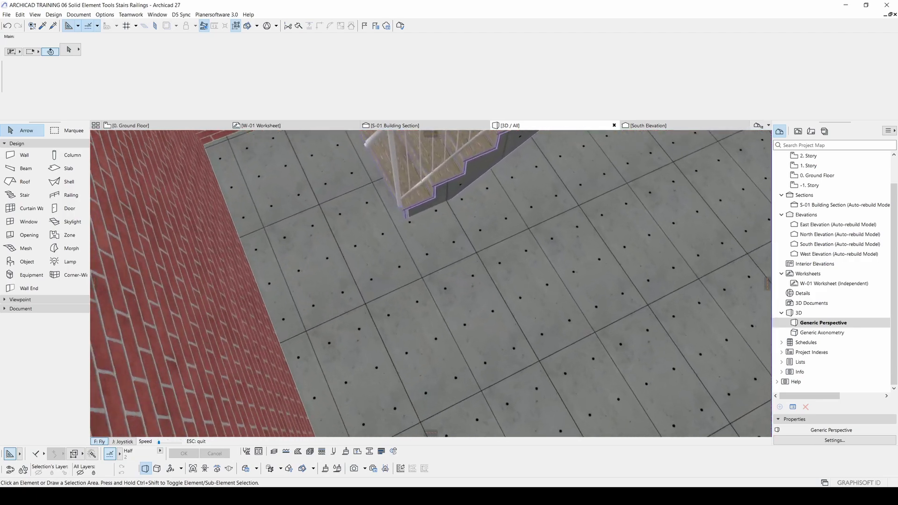
{"action": "key", "text": "s"}
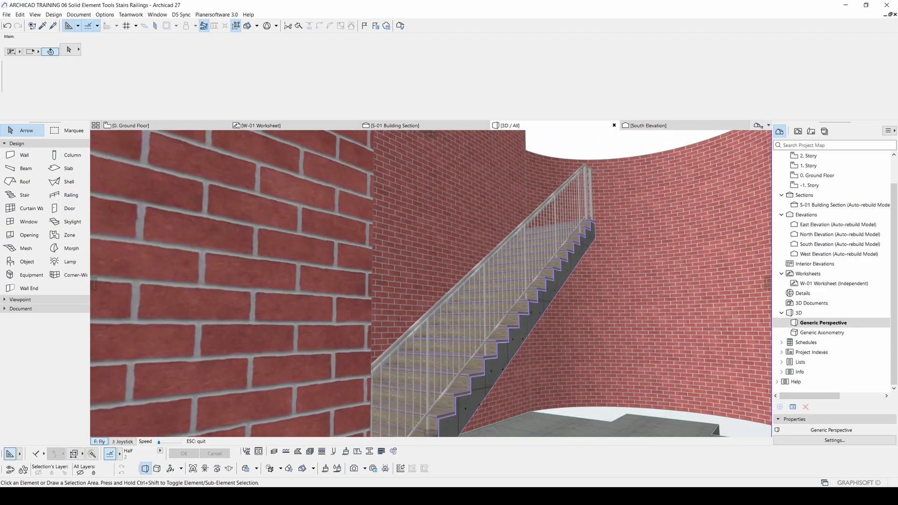
{"action": "key", "text": "w"}
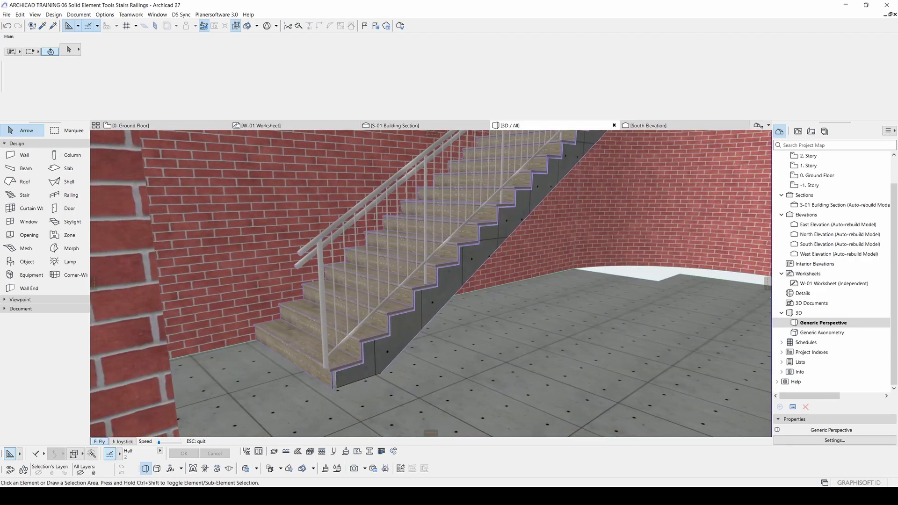
{"action": "key", "text": "Escape"}
{"action": "middle_click_drag", "start_coordinate": [449, 241], "coordinate": [471, 333]}
{"action": "left_click", "coordinate": [556, 263]}
Step: In the ground floor plan, start a new stair in the empty area right of the building with an upward flight baseline of 200
{"action": "key", "text": "F2"}
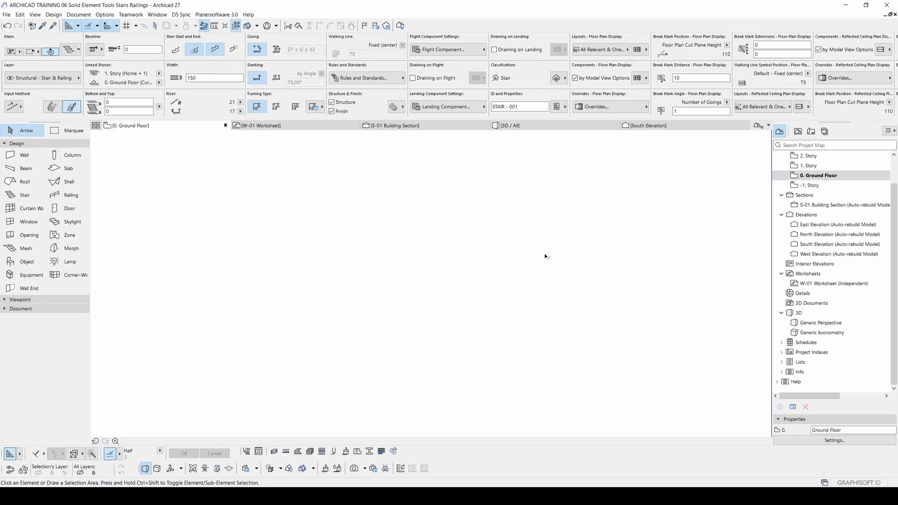
{"action": "scroll", "coordinate": [547, 256], "scroll_direction": "down", "scroll_amount": 5}
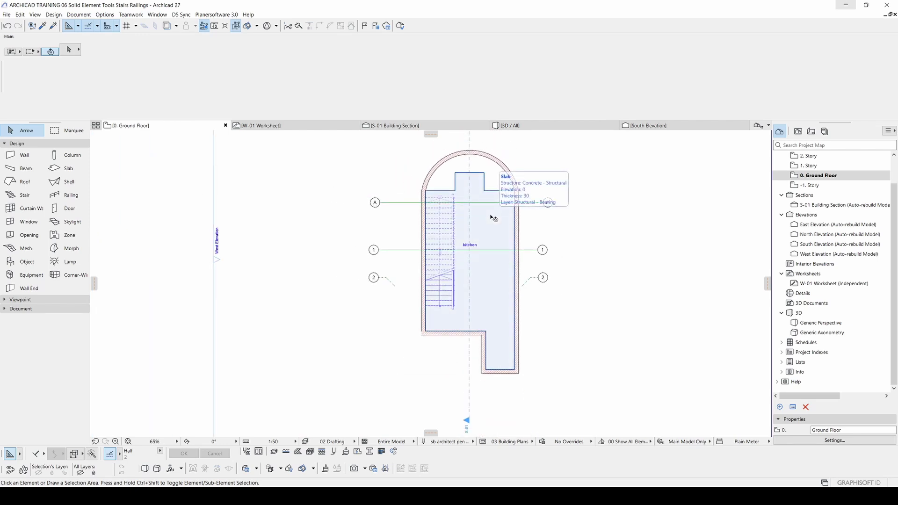
{"action": "middle_click_drag", "start_coordinate": [510, 210], "coordinate": [468, 216]}
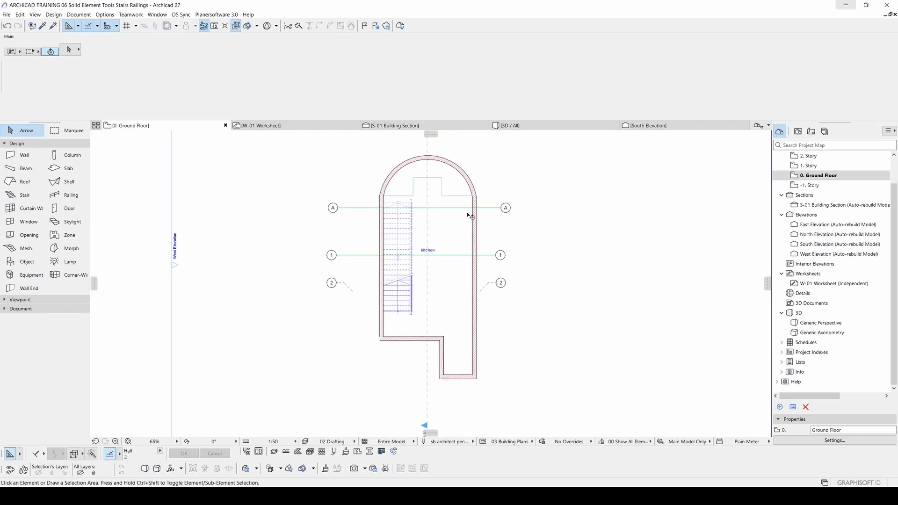
{"action": "scroll", "coordinate": [395, 232], "scroll_direction": "up", "scroll_amount": 1}
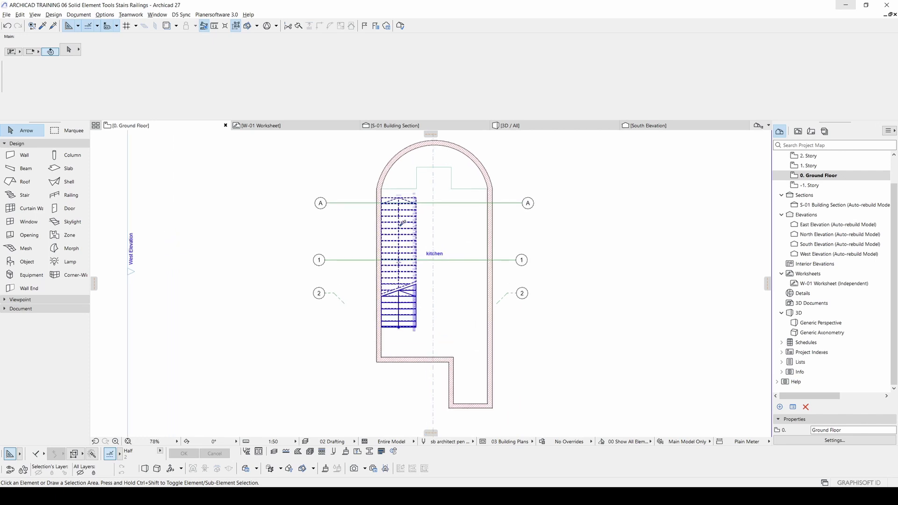
{"action": "left_click", "coordinate": [403, 223]}
{"action": "left_click", "coordinate": [21, 197]}
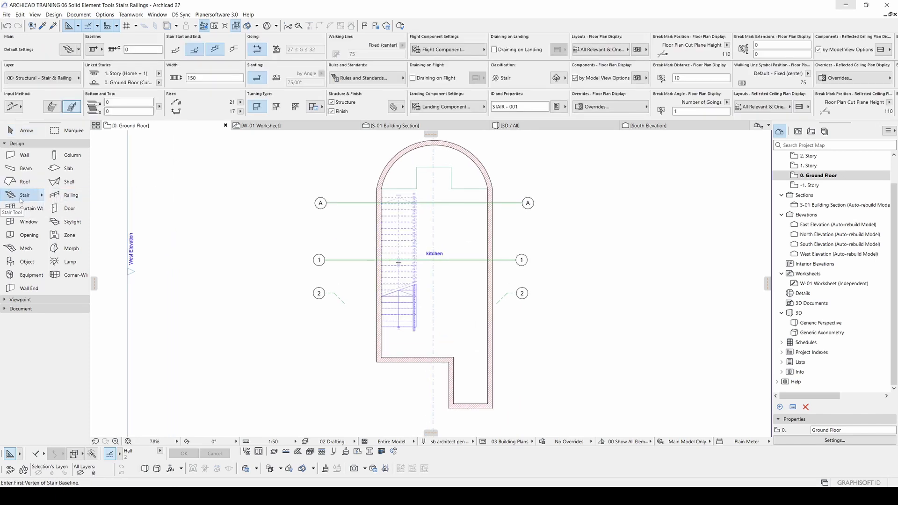
{"action": "middle_click_drag", "start_coordinate": [602, 244], "coordinate": [366, 229]}
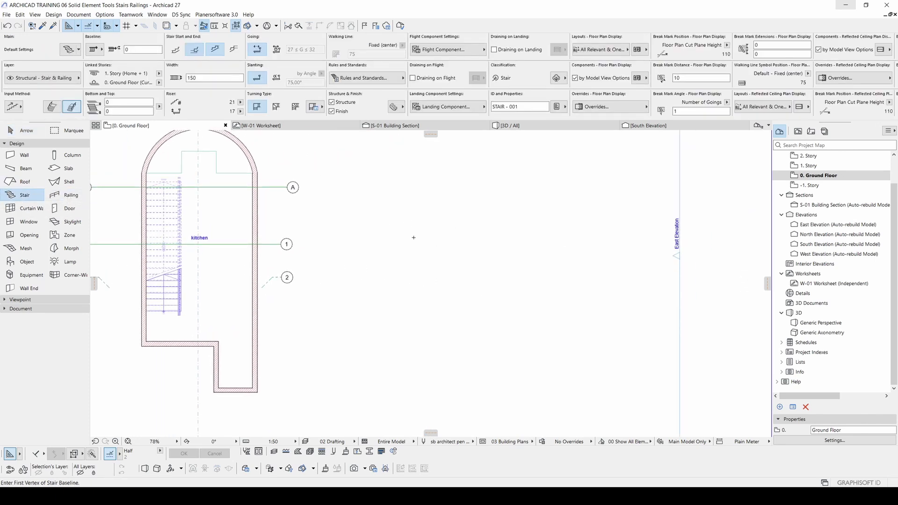
{"action": "left_click", "coordinate": [430, 306]}
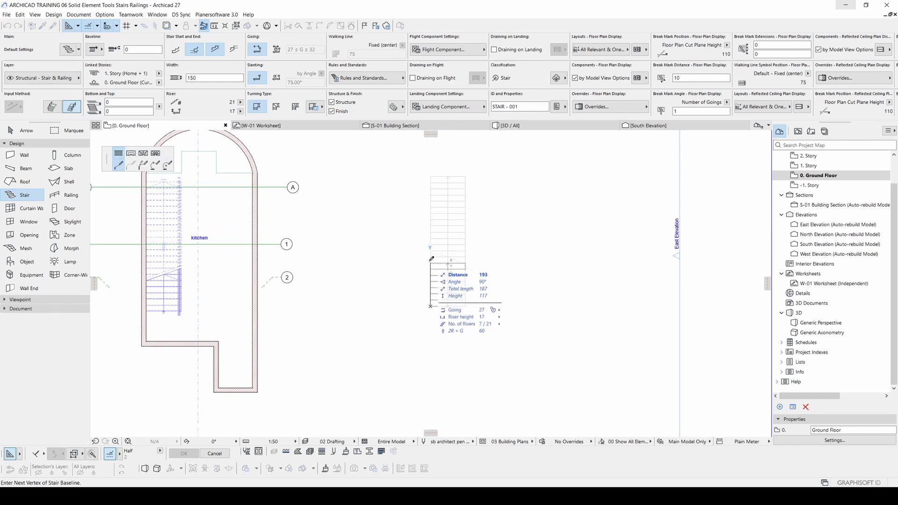
{"action": "type", "text": "200"}
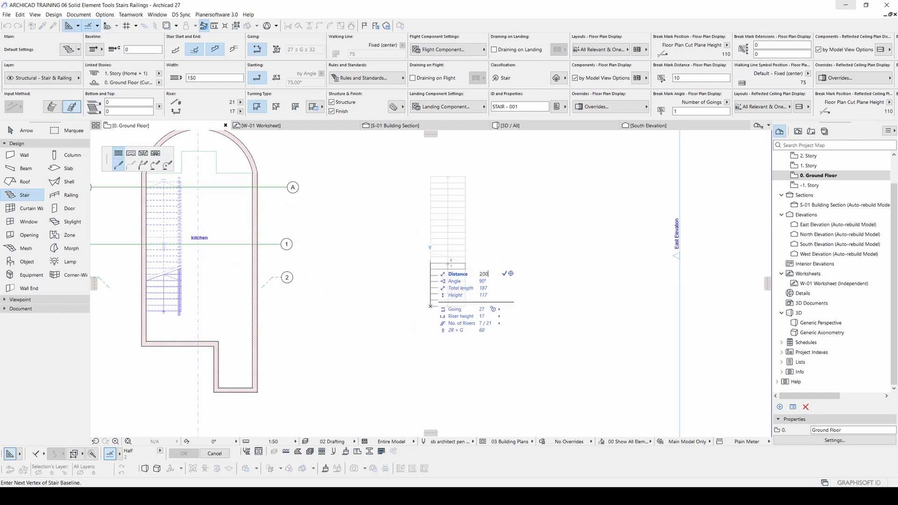
{"action": "key", "text": "Return"}
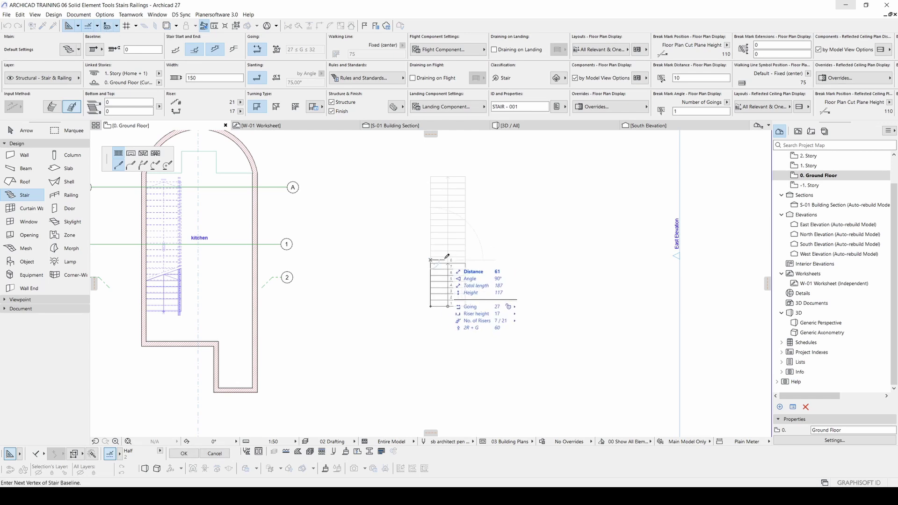
Step: Continue the stair with landing segments 200 upward and 500 to the right
{"action": "left_click", "coordinate": [131, 154]}
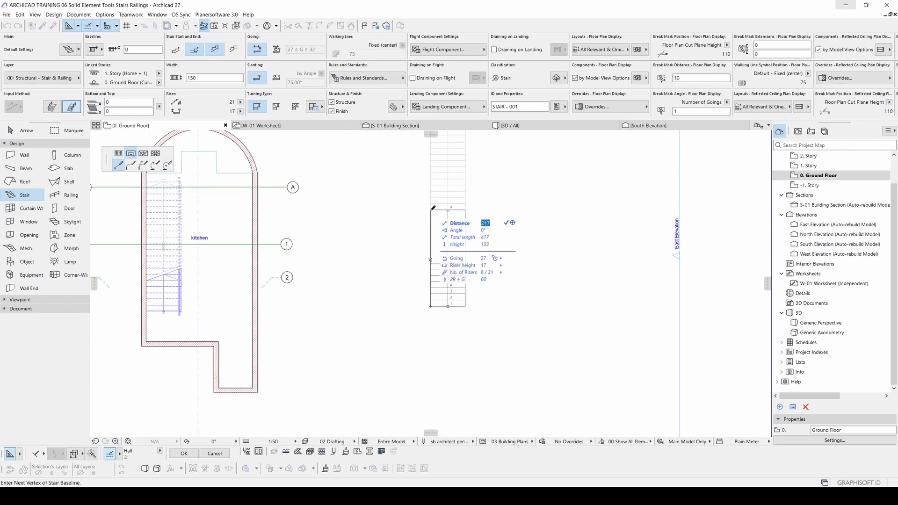
{"action": "type", "text": "00"}
{"action": "key", "text": "Return"}
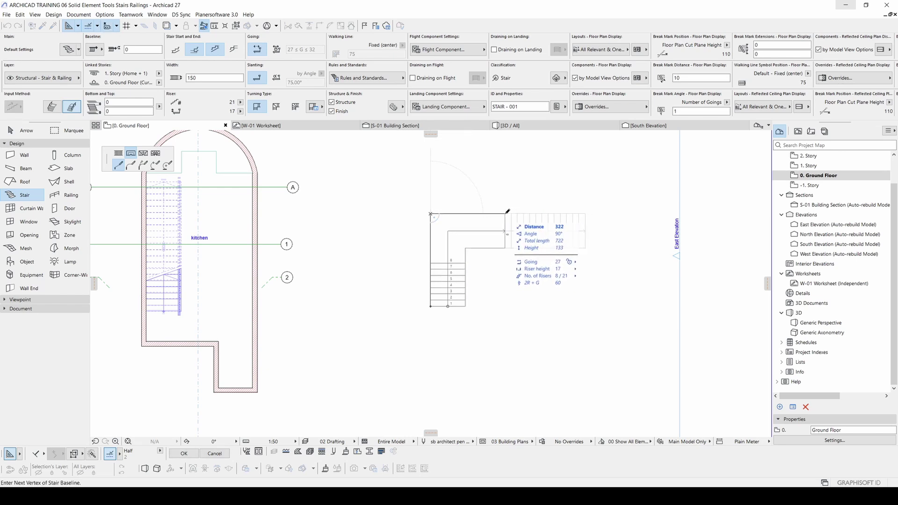
{"action": "type", "text": "500"}
{"action": "key", "text": "Return"}
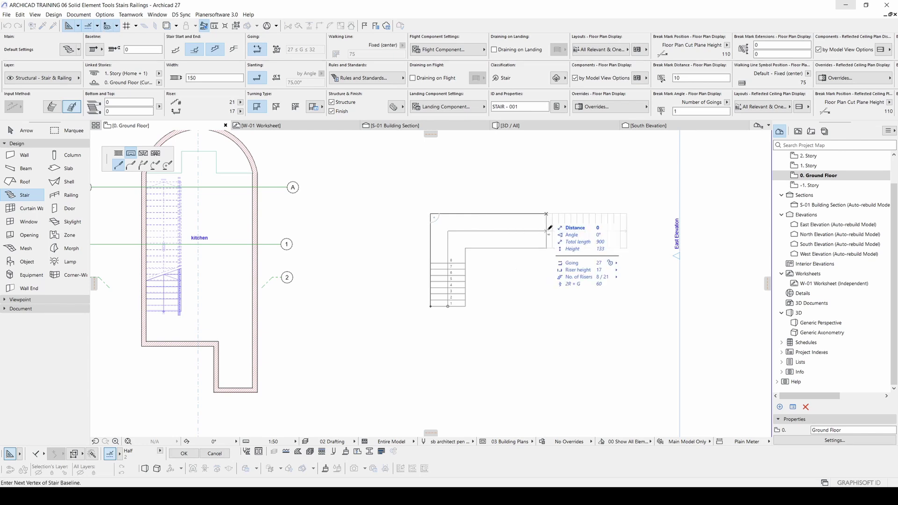
Step: Run the landing 200 downward and complete the U-shaped stair with a downward flight
{"action": "type", "text": "2"}
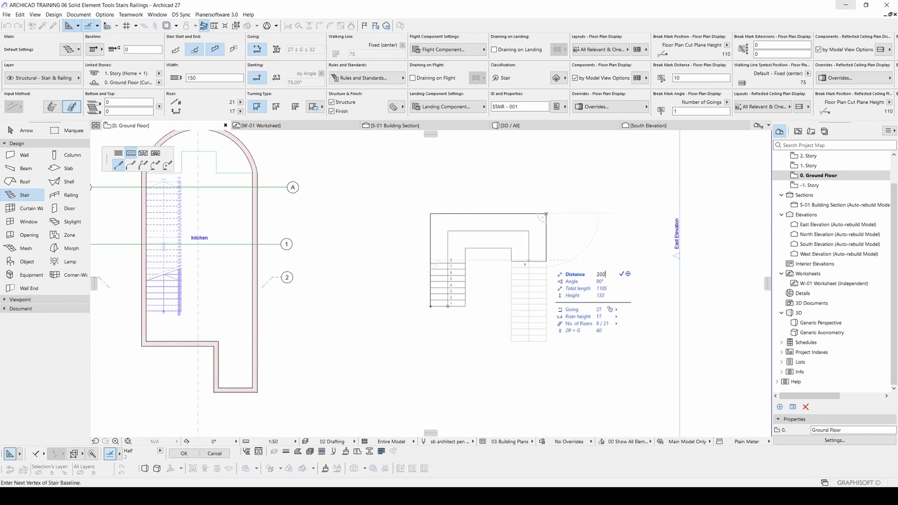
{"action": "type", "text": "00"}
{"action": "key", "text": "Return"}
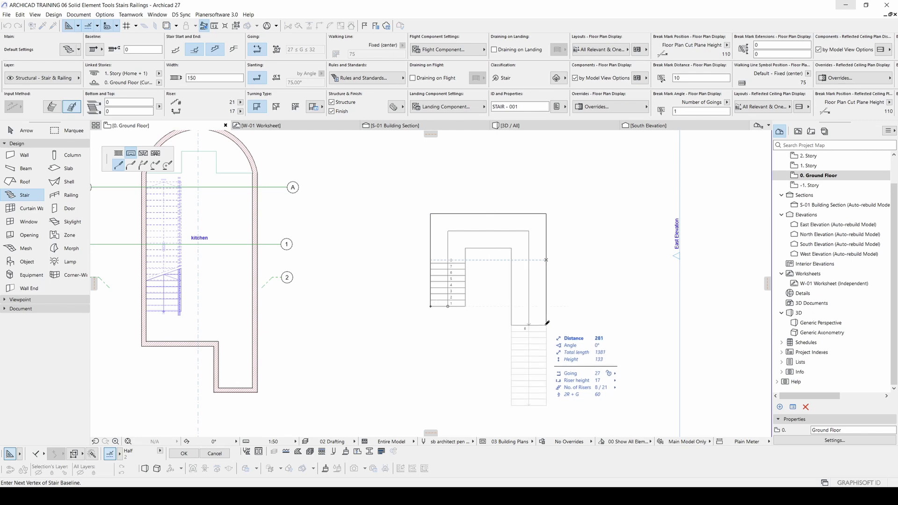
{"action": "left_click", "coordinate": [118, 154]}
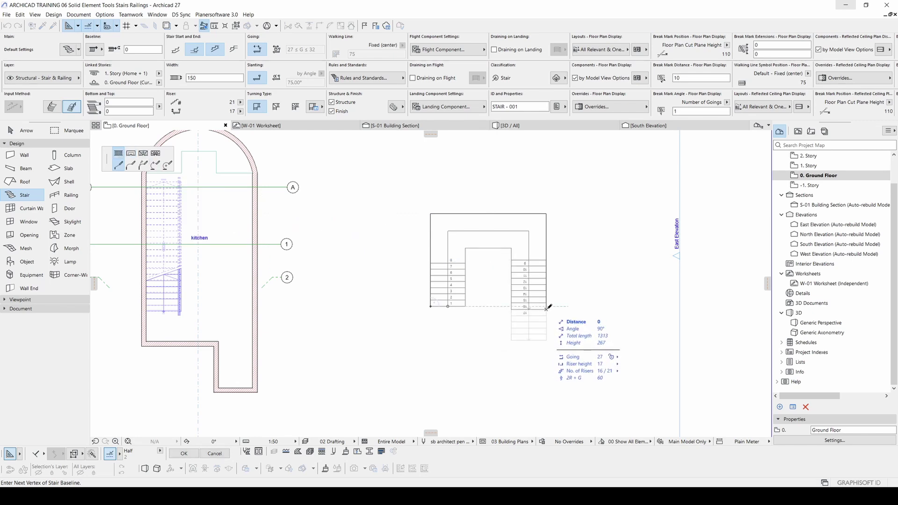
{"action": "double_click", "coordinate": [548, 307]}
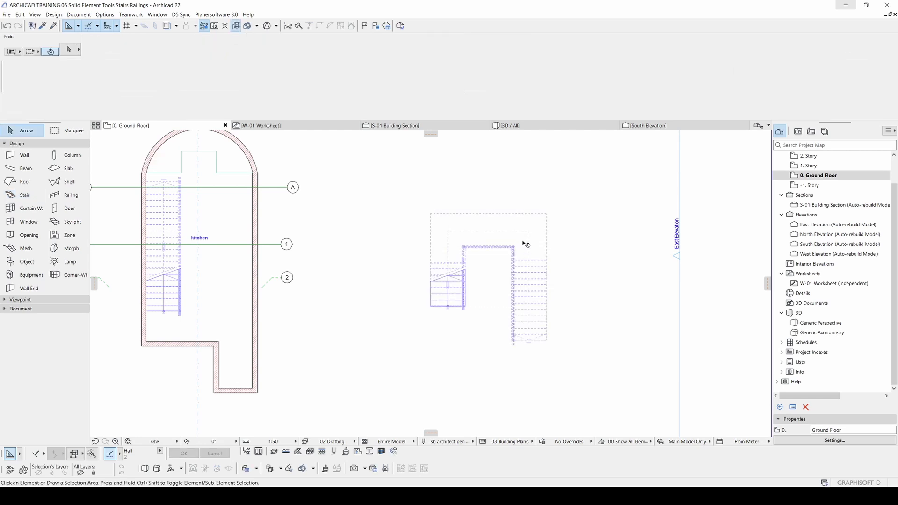
Step: Try to fillet the upper-left corner of the U-shaped stair's baseline
{"action": "scroll", "coordinate": [437, 212], "scroll_direction": "up", "scroll_amount": 5}
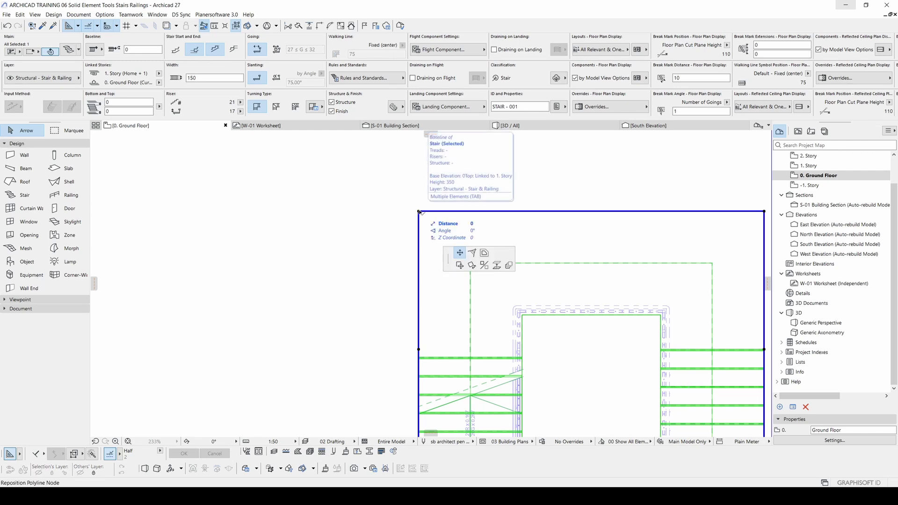
{"action": "left_click", "coordinate": [419, 212]}
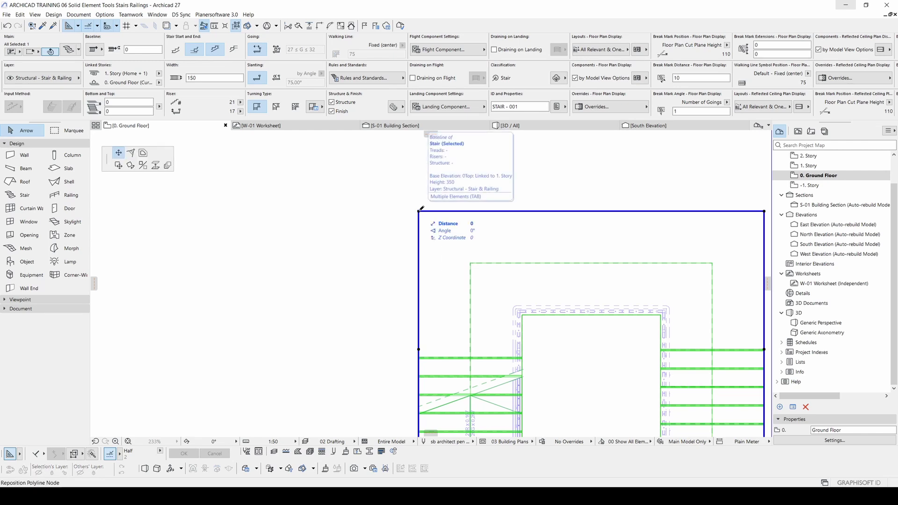
{"action": "left_click", "coordinate": [130, 154]}
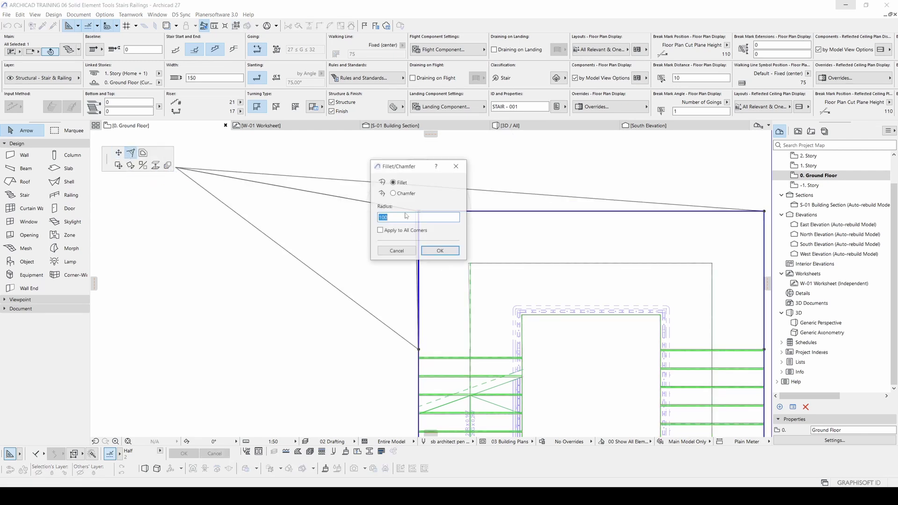
{"action": "left_click", "coordinate": [430, 252]}
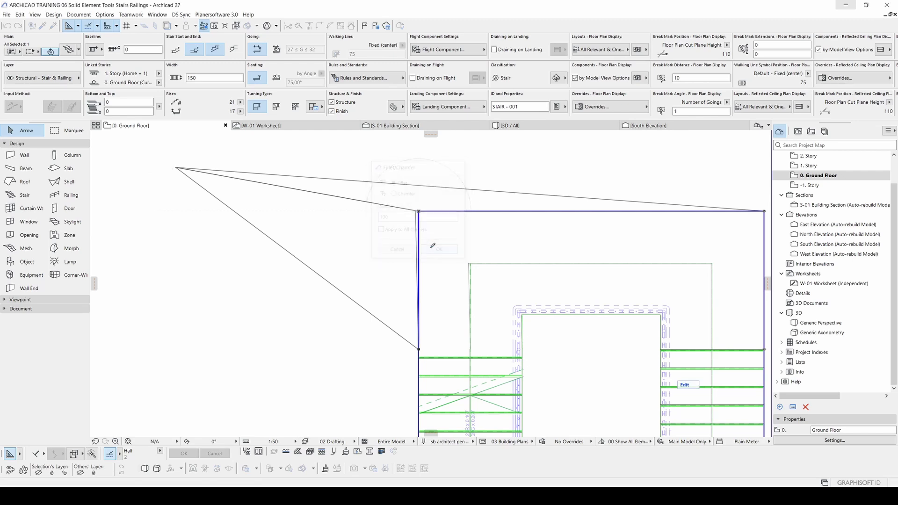
{"action": "left_click", "coordinate": [419, 212]}
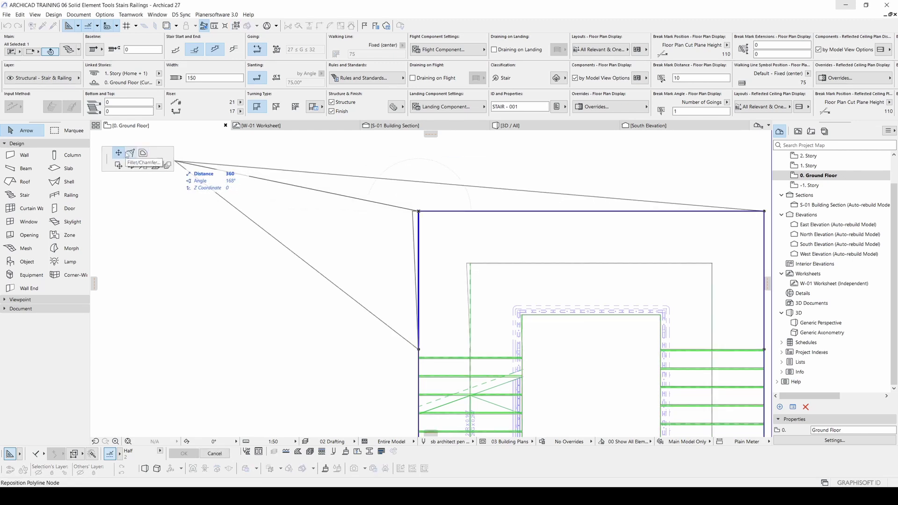
{"action": "key", "text": "Escape"}
{"action": "scroll", "coordinate": [432, 224], "scroll_direction": "down", "scroll_amount": 3}
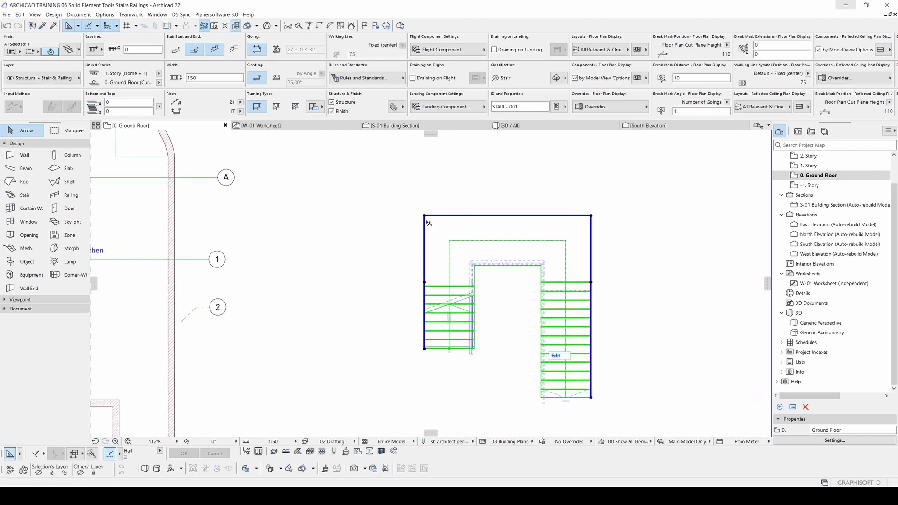
{"action": "left_click", "coordinate": [424, 215]}
{"action": "key", "text": "Escape"}
Step: Change the landing's left baseline segment to a Flight and accept the first Stair Solver solution
{"action": "left_click", "coordinate": [424, 227]}
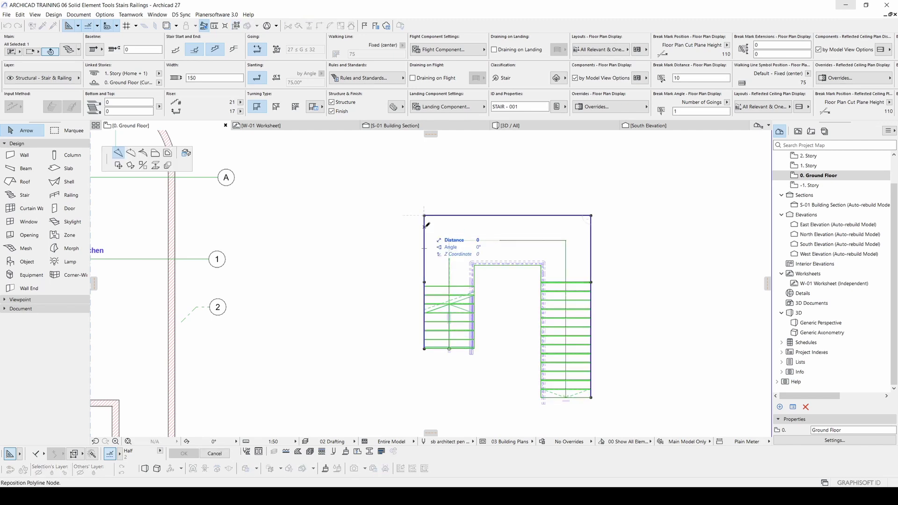
{"action": "left_click", "coordinate": [185, 153]}
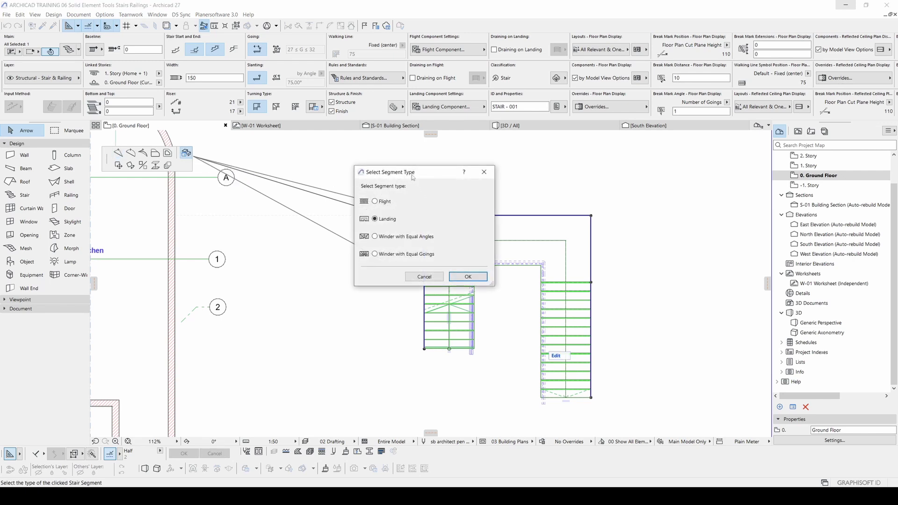
{"action": "left_click_drag", "start_coordinate": [410, 174], "coordinate": [615, 212]}
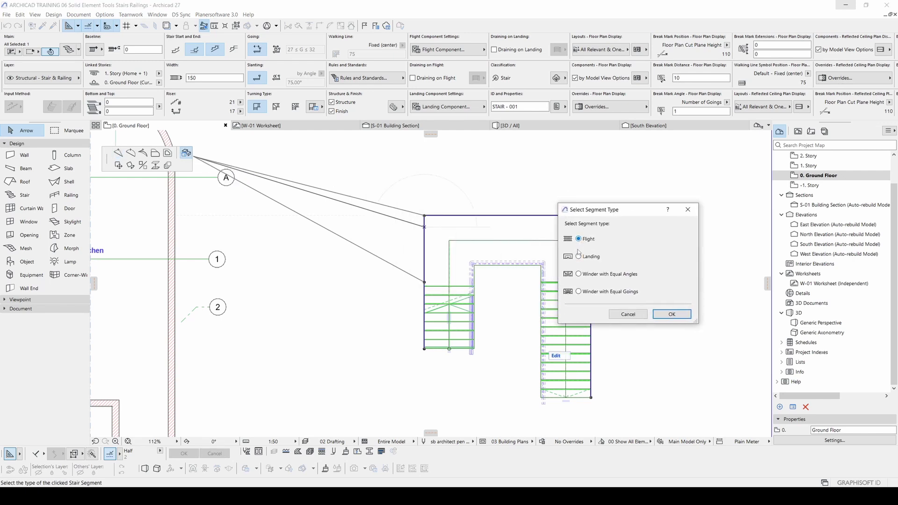
{"action": "left_click", "coordinate": [579, 257]}
{"action": "left_click", "coordinate": [661, 314]}
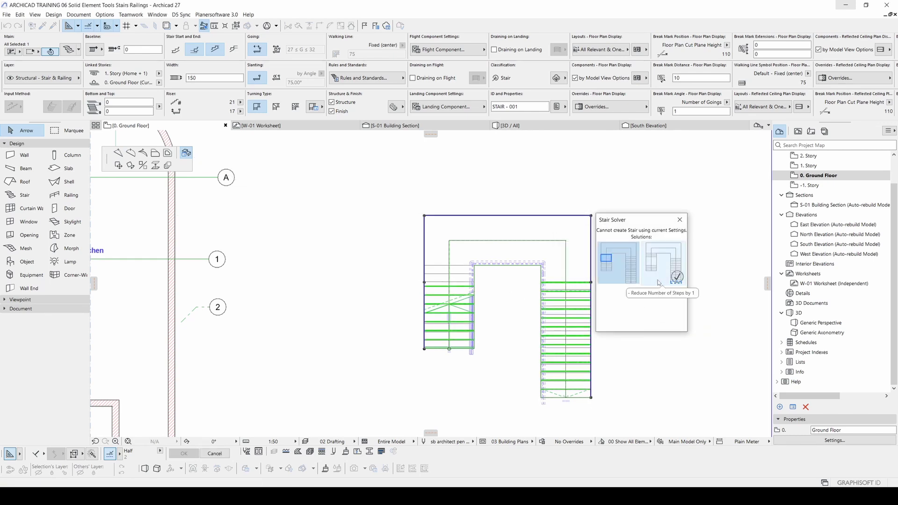
{"action": "left_click", "coordinate": [620, 268]}
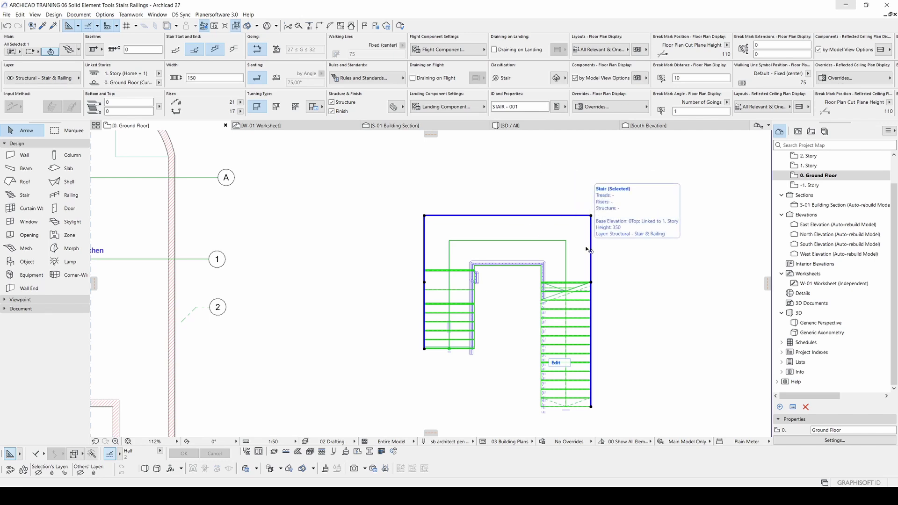
Step: Change the landing's upper baseline segment to Winder with Equal Angles and accept the Stair Solver solution
{"action": "left_click", "coordinate": [509, 215]}
{"action": "left_click", "coordinate": [186, 153]}
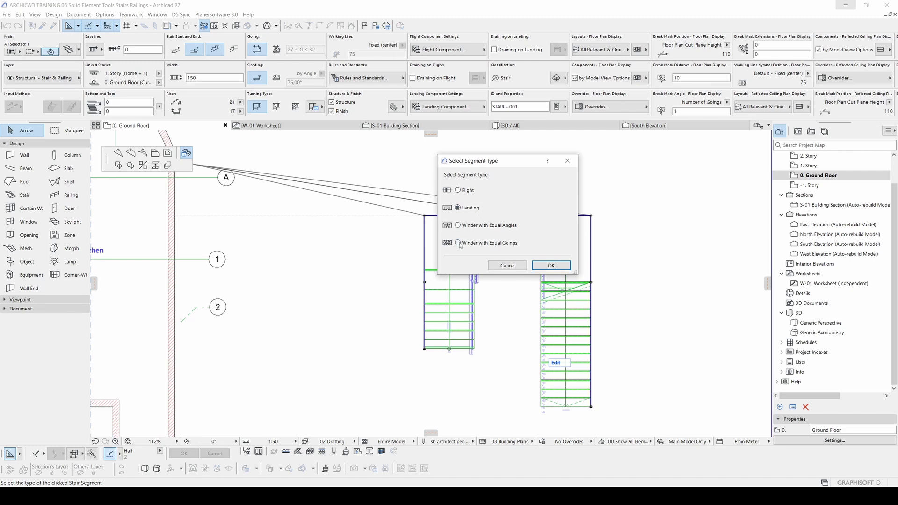
{"action": "left_click", "coordinate": [550, 266]}
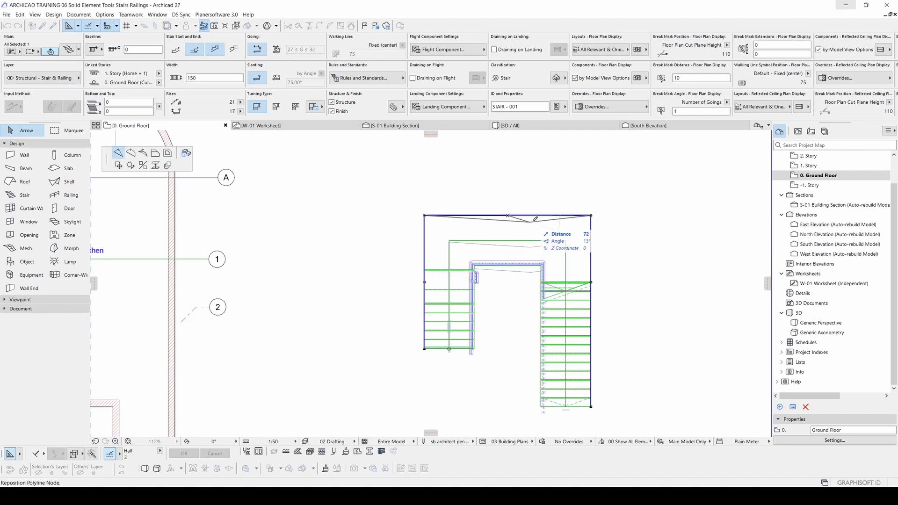
{"action": "left_click", "coordinate": [540, 215]}
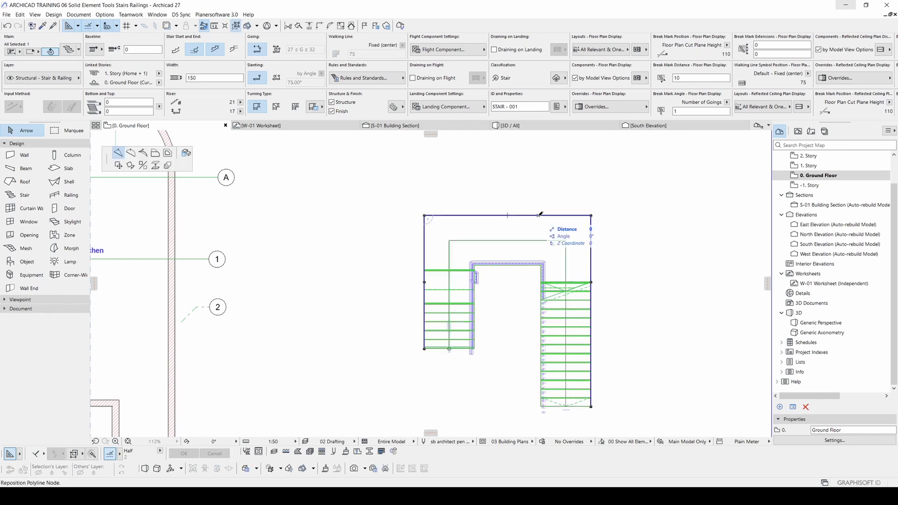
{"action": "left_click", "coordinate": [186, 153]}
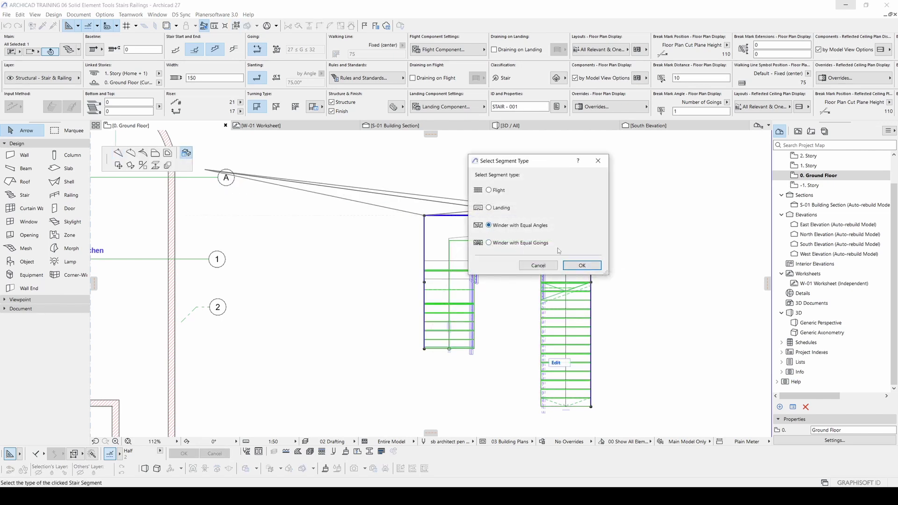
{"action": "left_click", "coordinate": [581, 265]}
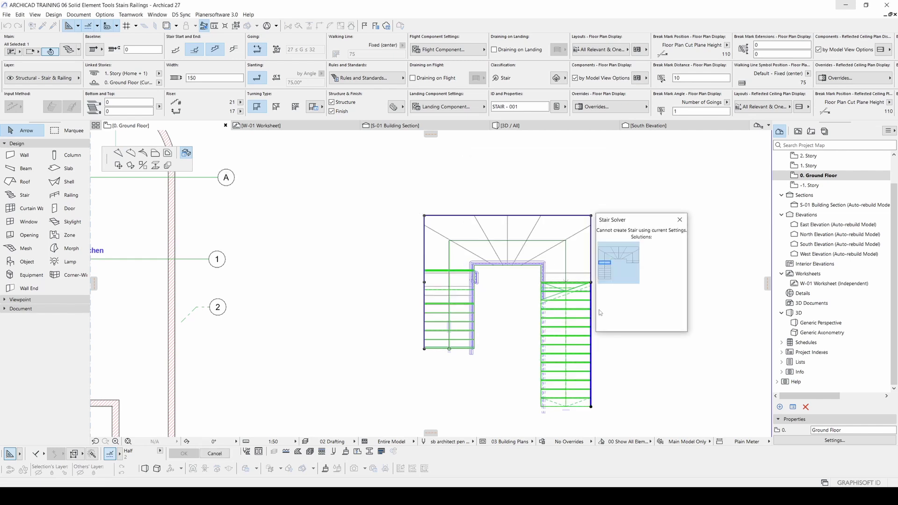
{"action": "left_click", "coordinate": [618, 268]}
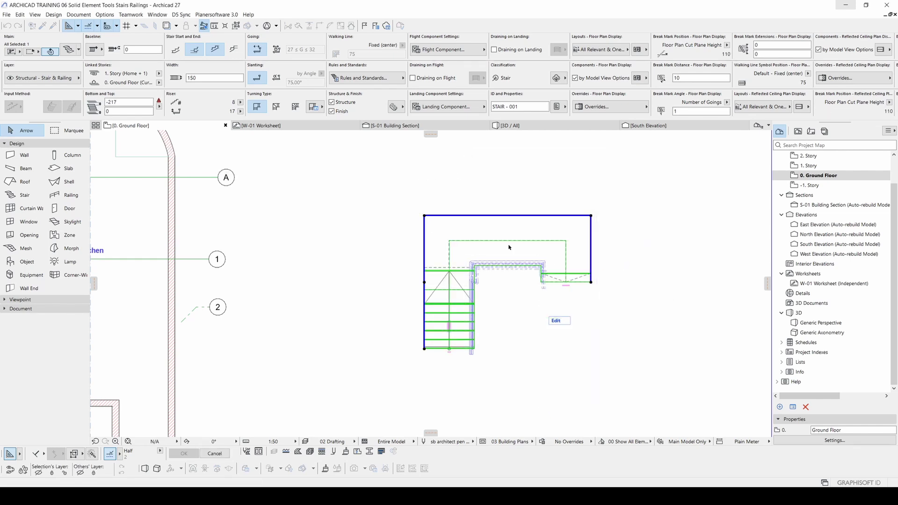
Step: Try to move the middle node of the stair's left baseline to the upper-left corner, and delete the stair
{"action": "left_click", "coordinate": [424, 284]}
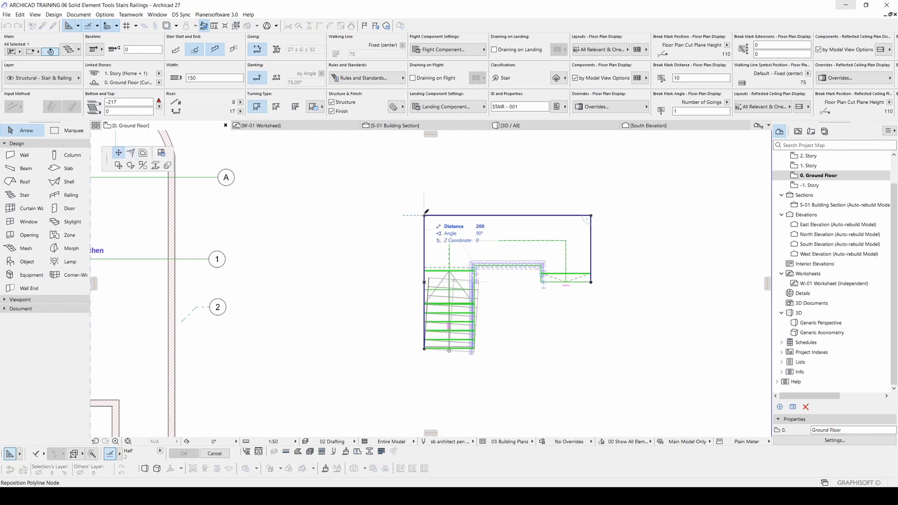
{"action": "scroll", "coordinate": [424, 217], "scroll_direction": "up", "scroll_amount": 4}
{"action": "left_click", "coordinate": [449, 189]}
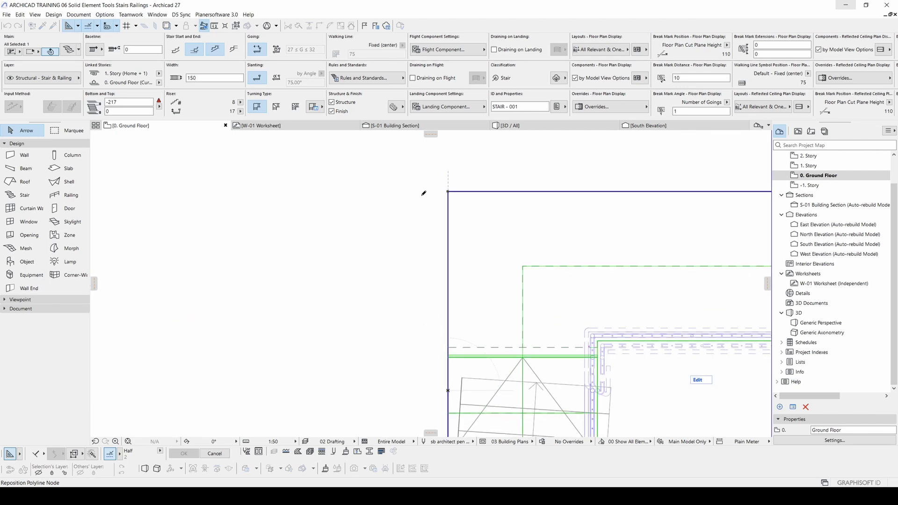
{"action": "scroll", "coordinate": [405, 220], "scroll_direction": "down", "scroll_amount": 5}
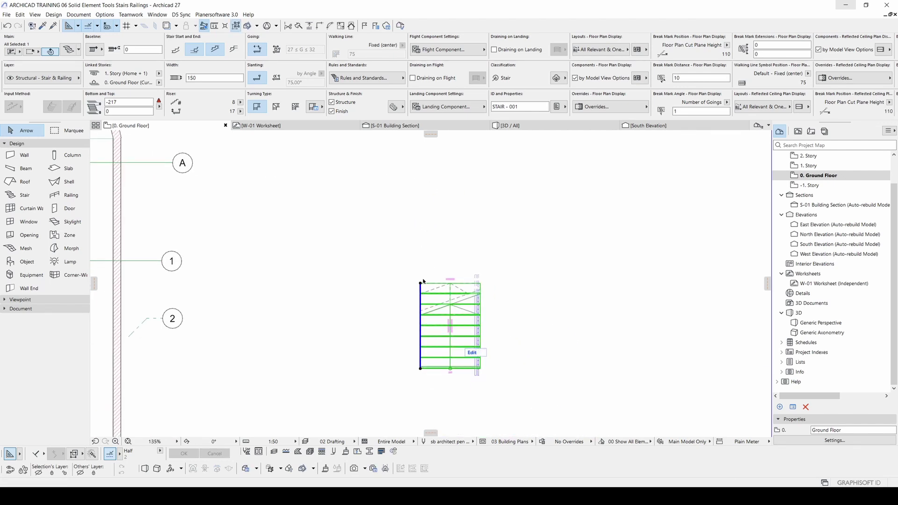
{"action": "scroll", "coordinate": [423, 281], "scroll_direction": "down", "scroll_amount": 4}
{"action": "key", "text": "Delete"}
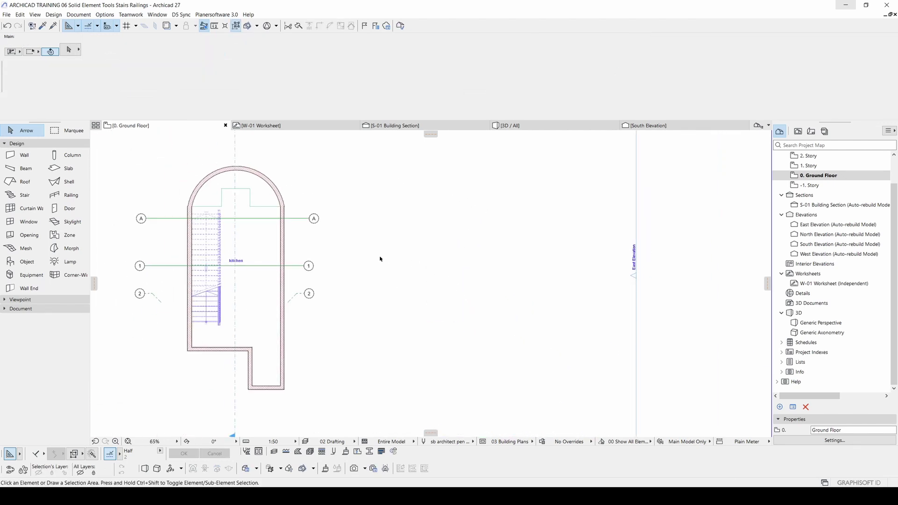
Step: Draw a U-shaped stair outside the building with flight segments about 340 upward, 370 to the right and 340 downward
{"action": "key", "text": "w"}
{"action": "key", "text": "ctrl+z"}
{"action": "left_click", "coordinate": [444, 292]}
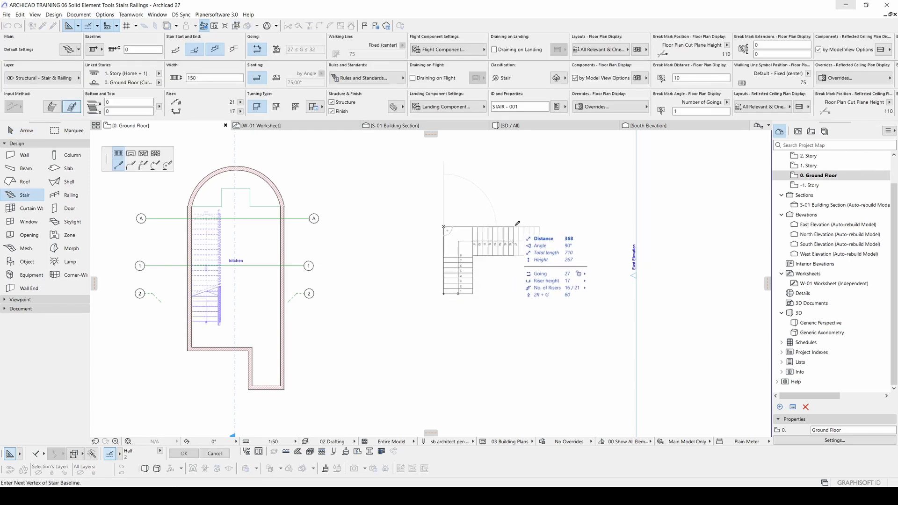
{"action": "left_click", "coordinate": [520, 227]}
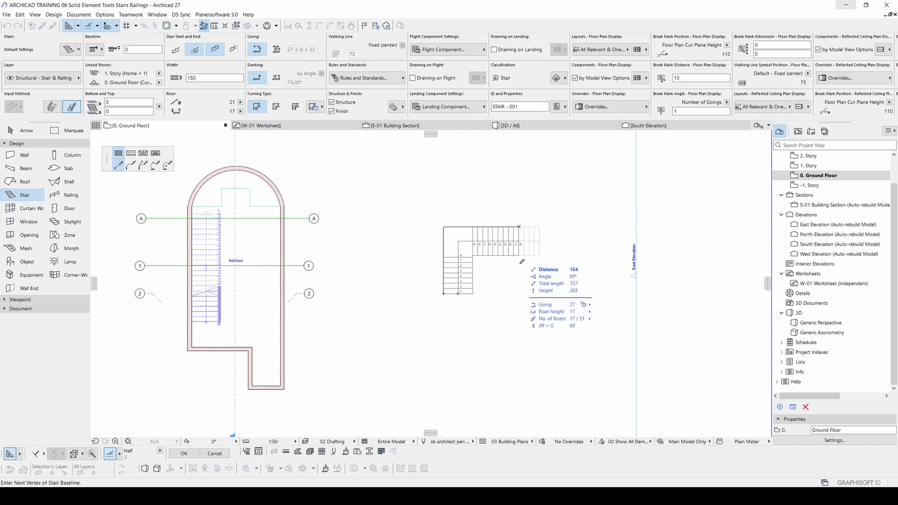
{"action": "double_click", "coordinate": [520, 295]}
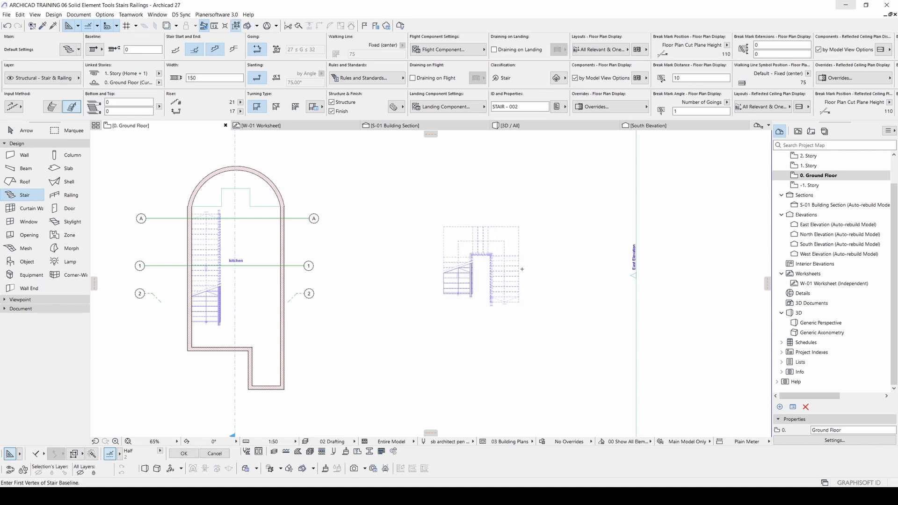
Step: Select the new U-shaped stair and change its turning type from landings to winders
{"action": "scroll", "coordinate": [452, 229], "scroll_direction": "up", "scroll_amount": 4}
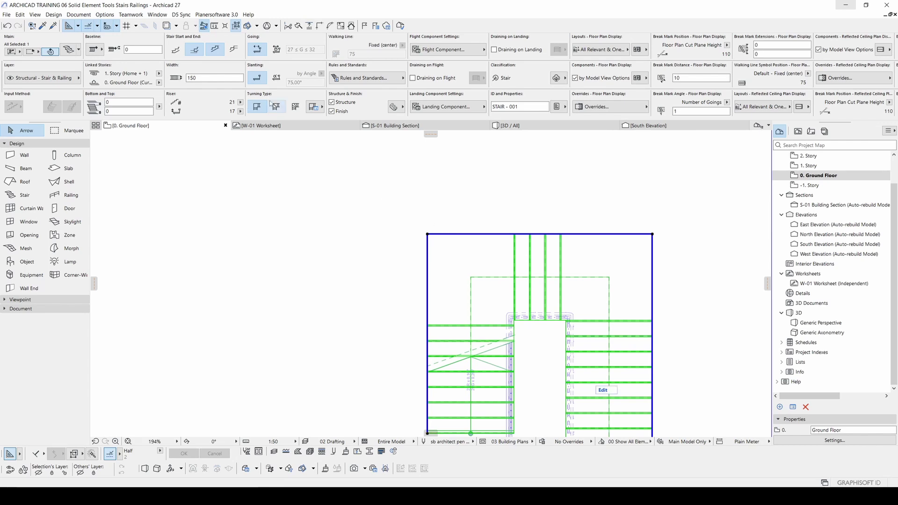
{"action": "left_click", "coordinate": [294, 107]}
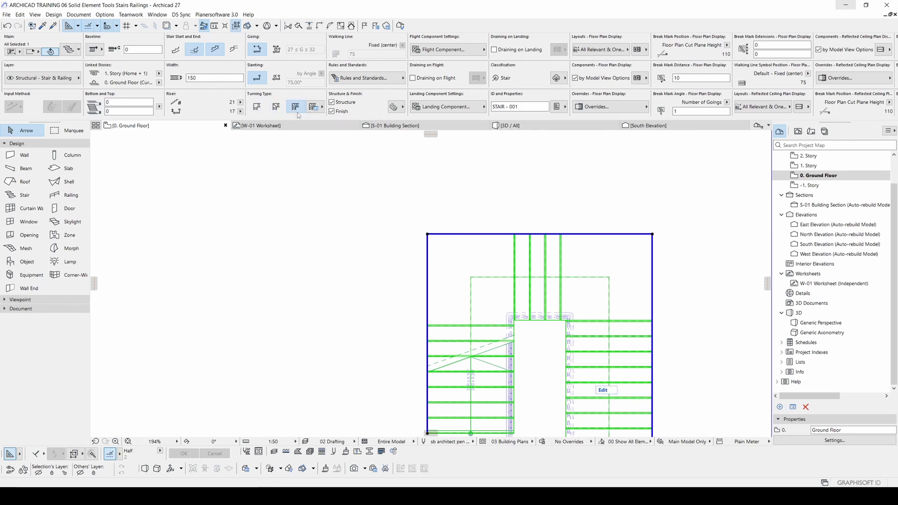
{"action": "scroll", "coordinate": [412, 243], "scroll_direction": "down", "scroll_amount": 3}
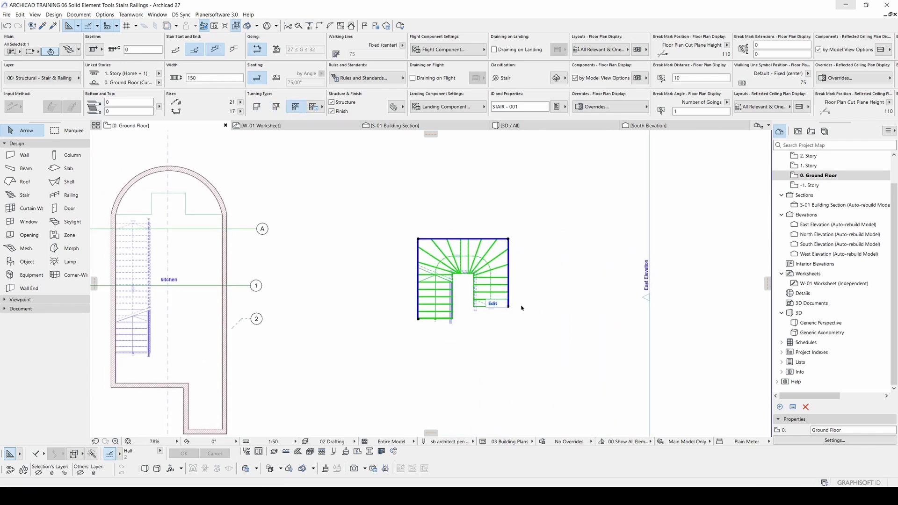
Step: Rearrange the stair's steps by moving the right flight's end vertex one step downward, and deselect the stair
{"action": "scroll", "coordinate": [512, 310], "scroll_direction": "up", "scroll_amount": 3}
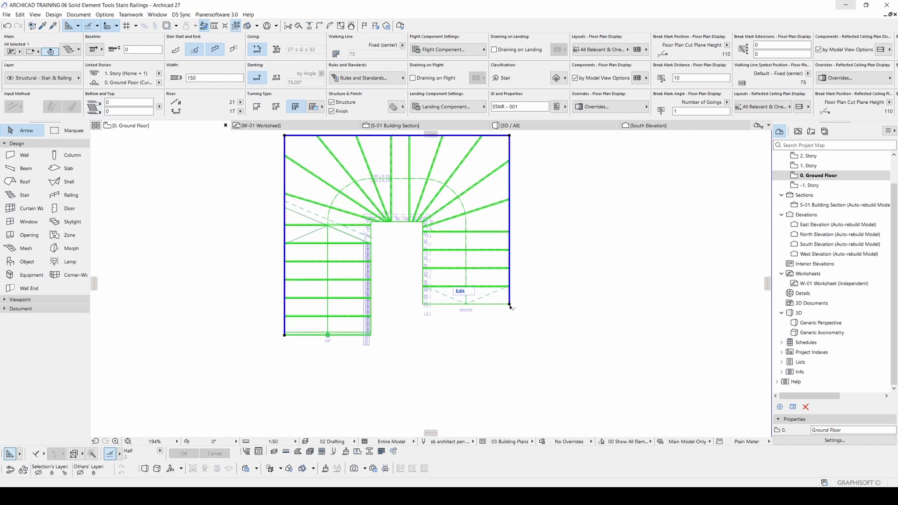
{"action": "left_click", "coordinate": [510, 305]}
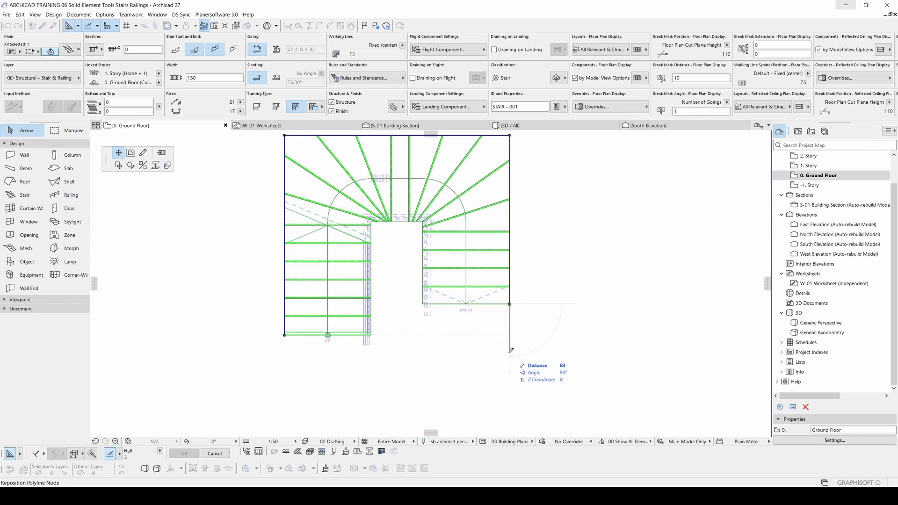
{"action": "left_click", "coordinate": [162, 154]}
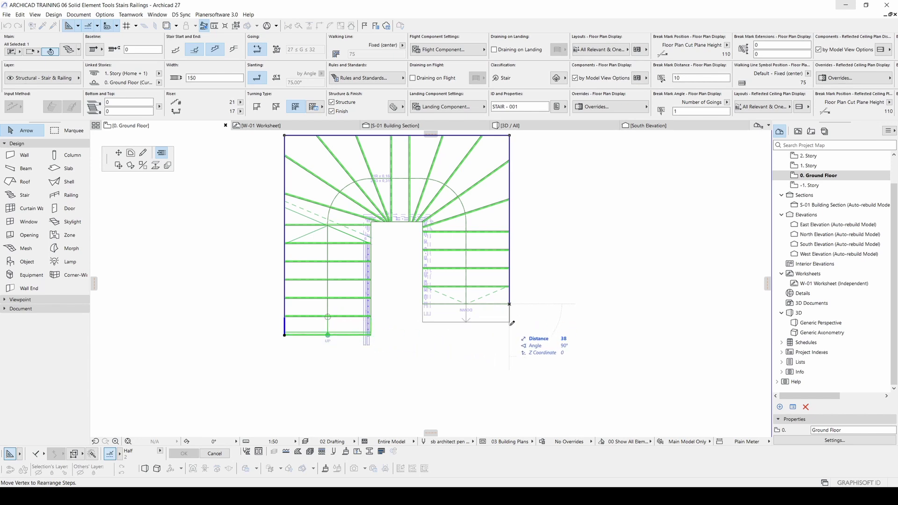
{"action": "left_click", "coordinate": [568, 322]}
{"action": "left_click", "coordinate": [452, 364]}
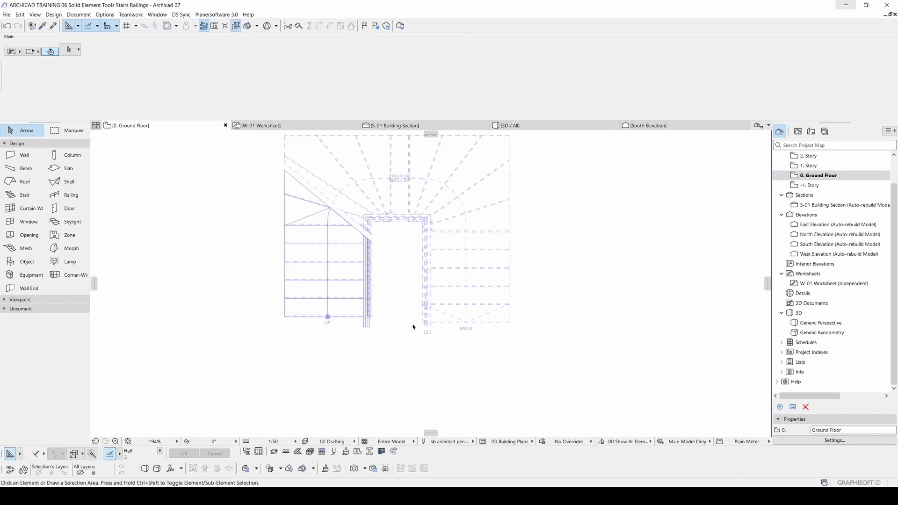
Step: Fly around the model in the 3D view to examine the winder stair outside the building
{"action": "scroll", "coordinate": [415, 327], "scroll_direction": "down", "scroll_amount": 5}
{"action": "middle_click_drag", "start_coordinate": [288, 305], "coordinate": [514, 296]}
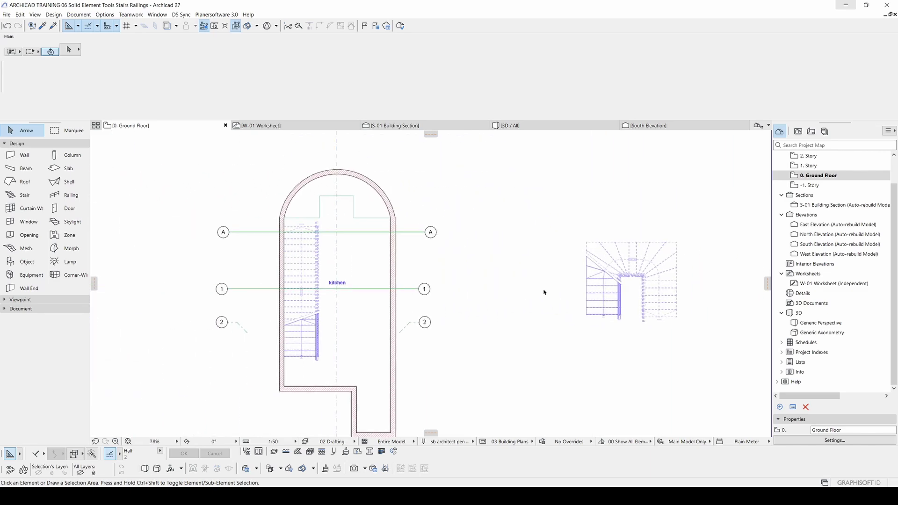
{"action": "key", "text": "F3"}
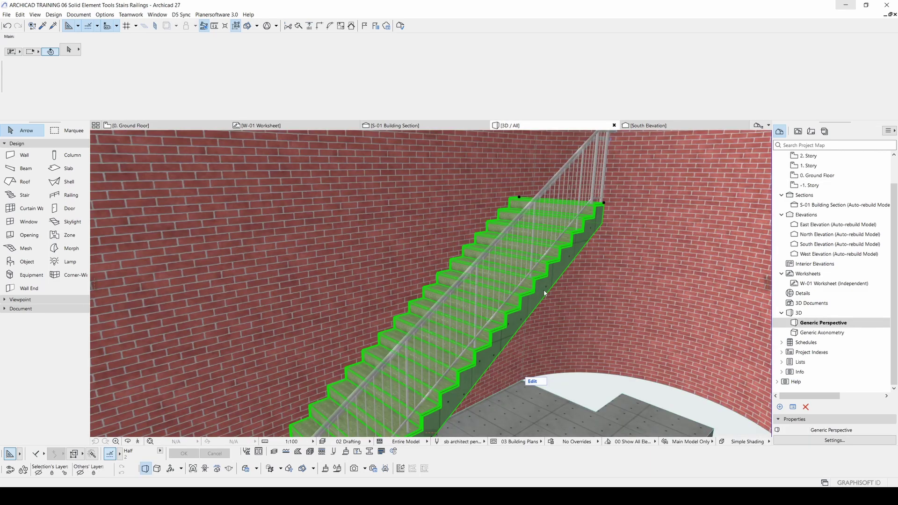
{"action": "left_click", "coordinate": [544, 292]}
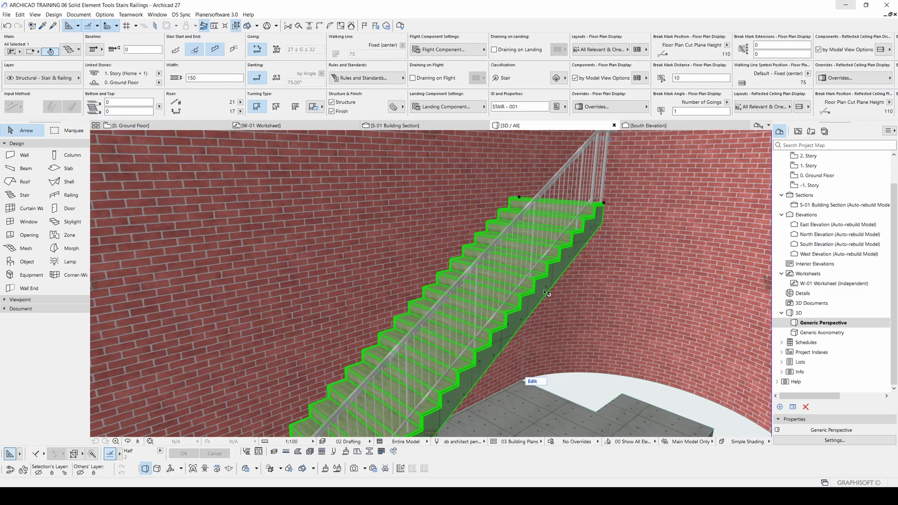
{"action": "key", "text": "shift+F3"}
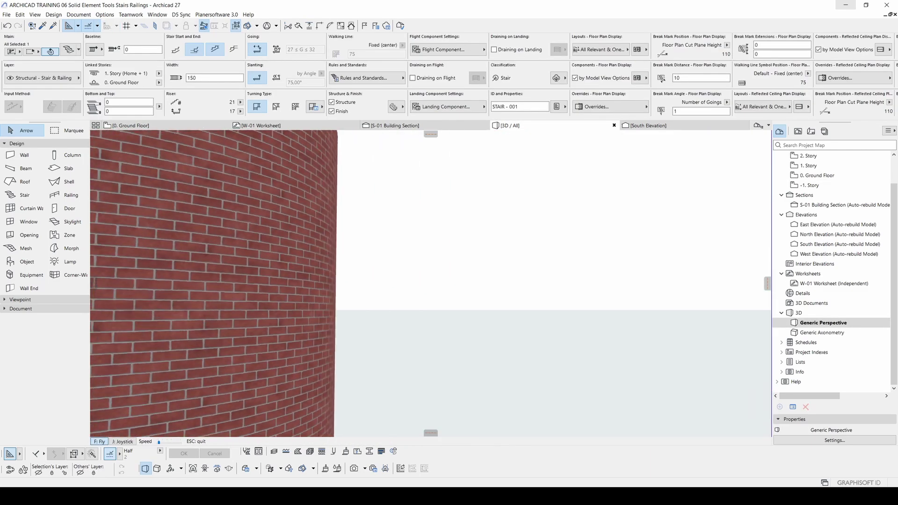
{"action": "key", "text": "Up"}
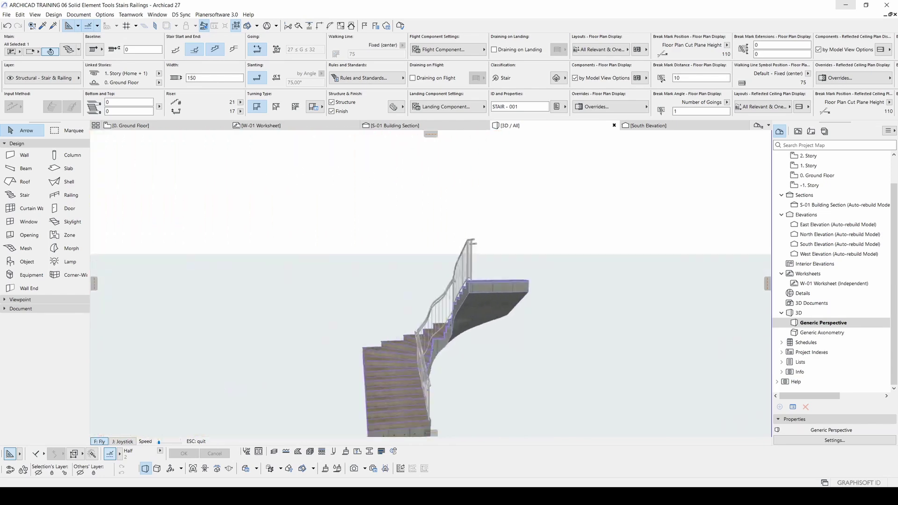
{"action": "key", "text": "Up"}
{"action": "key", "text": "Down"}
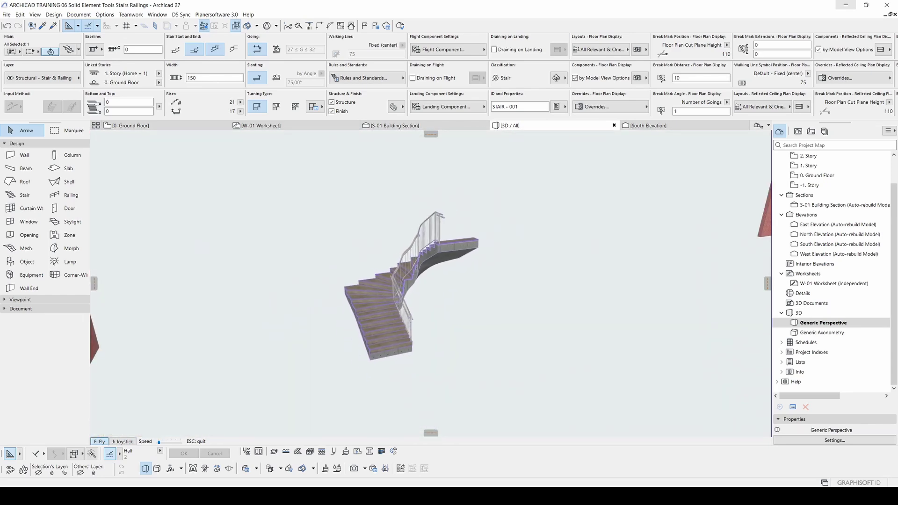
{"action": "key", "text": "Escape"}
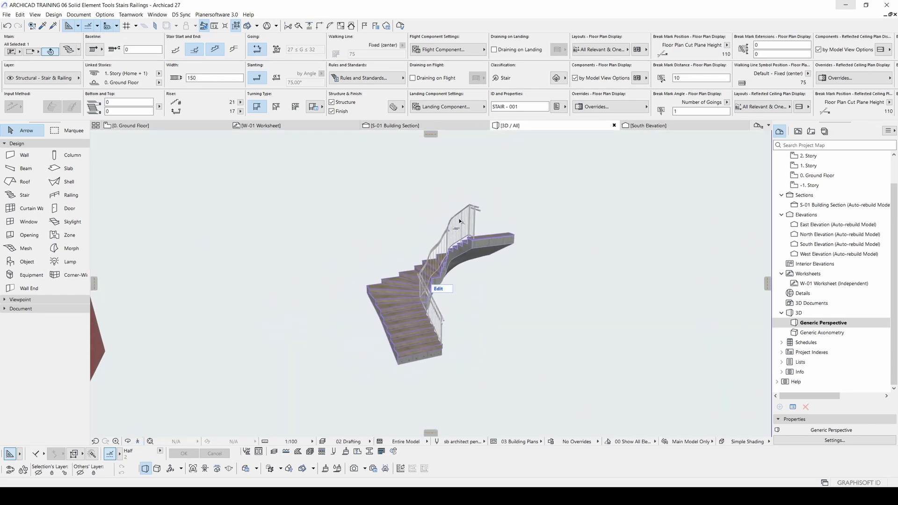
Step: Delete the railing attached to the inner edge of the winder stair
{"action": "left_click", "coordinate": [461, 217]}
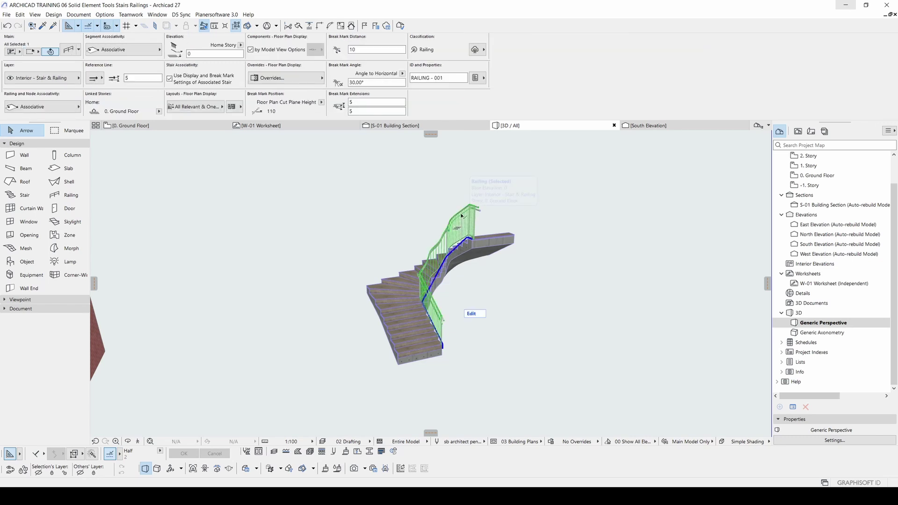
{"action": "scroll", "coordinate": [439, 251], "scroll_direction": "up", "scroll_amount": 2}
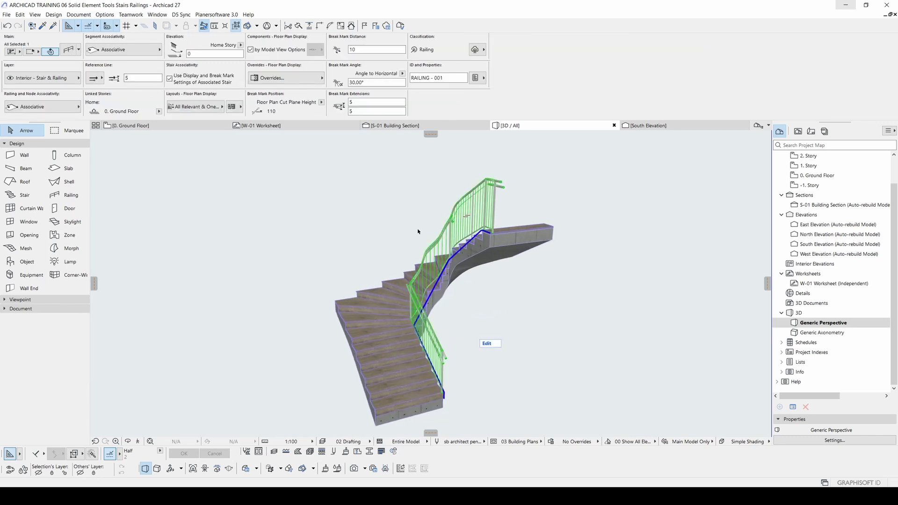
{"action": "key", "text": "Delete"}
Step: Place associative railings along the outer and inner edges of the winder stair on the ground floor plan
{"action": "key", "text": "F2"}
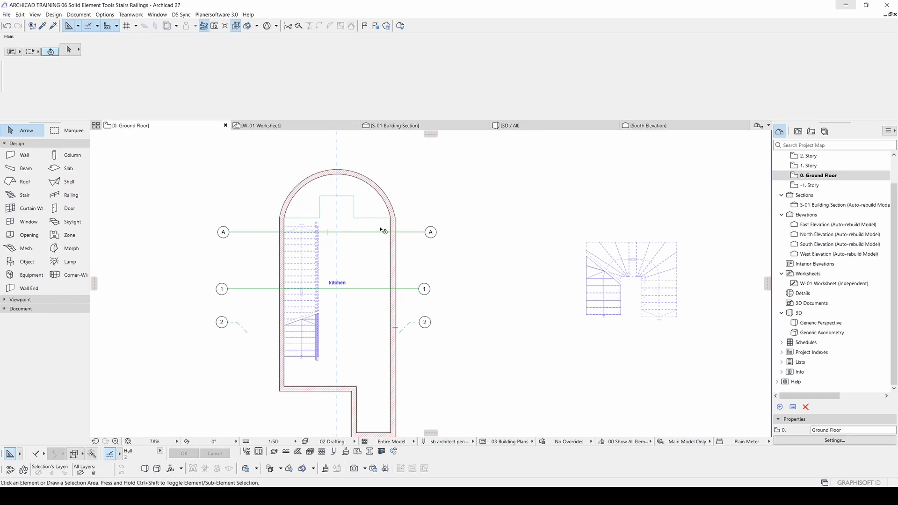
{"action": "left_click", "coordinate": [68, 195]}
{"action": "middle_click_drag", "start_coordinate": [556, 253], "coordinate": [434, 253]}
{"action": "scroll", "coordinate": [483, 258], "scroll_direction": "up", "scroll_amount": 3}
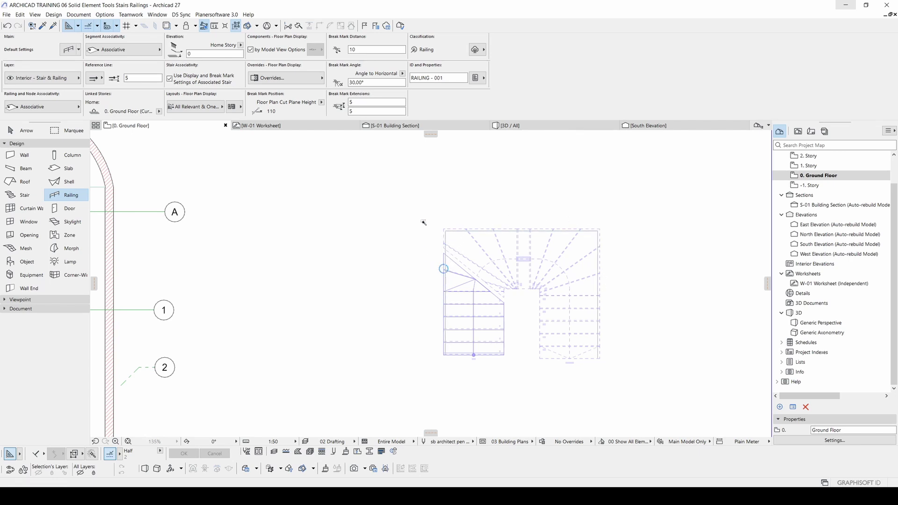
{"action": "left_click", "coordinate": [545, 263]}
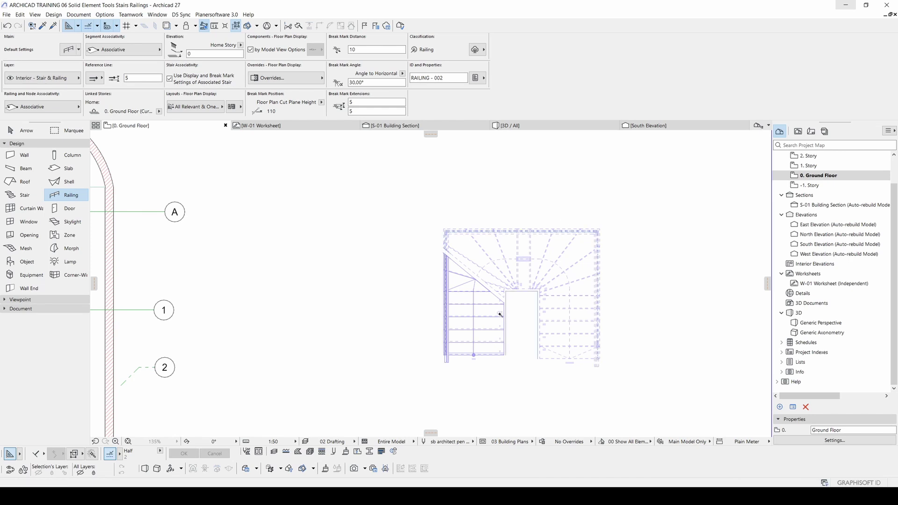
{"action": "key", "text": "Escape"}
Step: Select both stair railings and change their reference line setting to remove the offset from the stair edges
{"action": "left_click", "coordinate": [446, 238]}
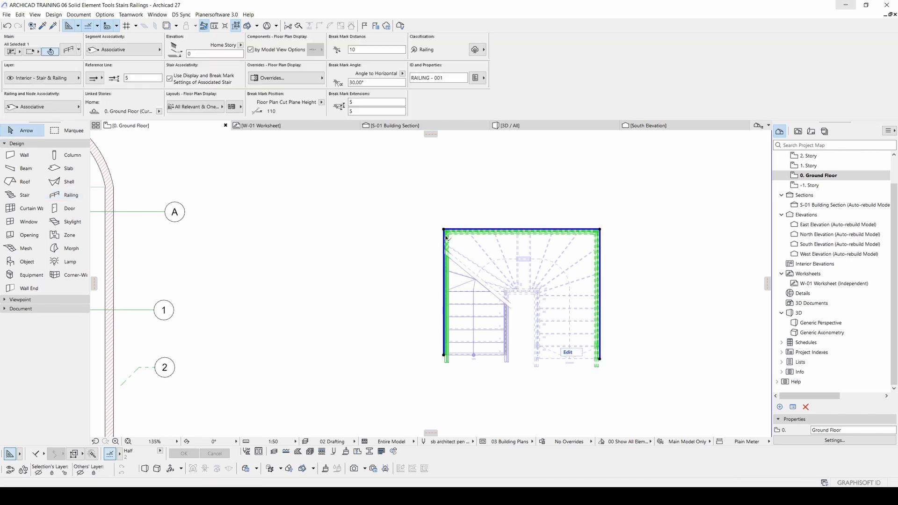
{"action": "left_click", "coordinate": [505, 329], "text": "shift"}
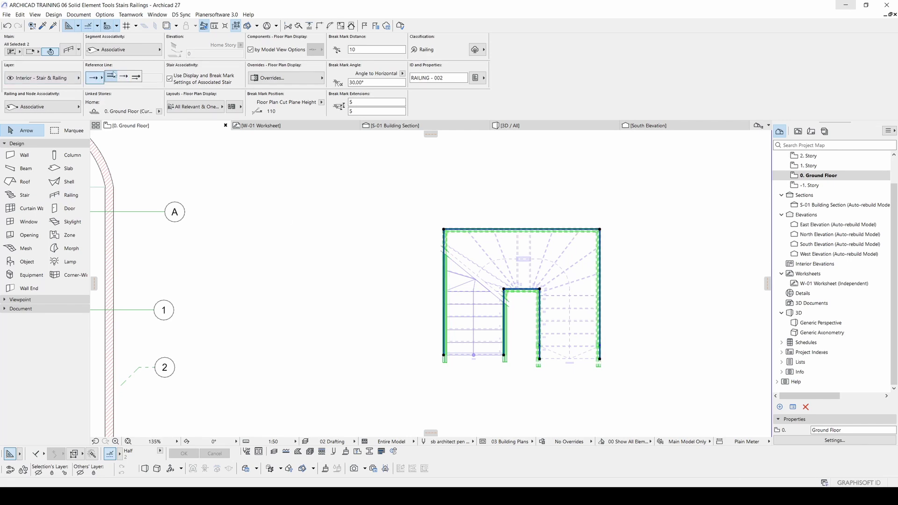
{"action": "key", "text": "Escape"}
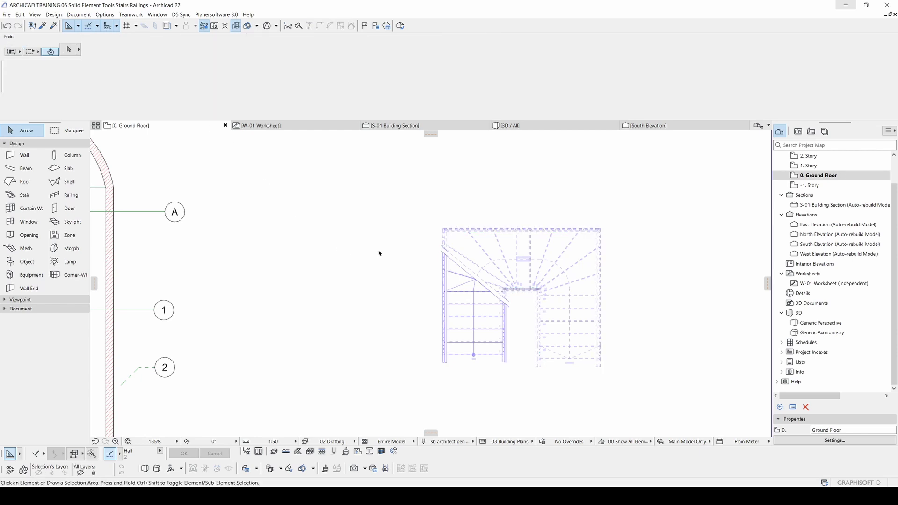
Step: Examine the winder stair and its two railings in the 3D view
{"action": "key", "text": "F3"}
{"action": "middle_click_drag", "start_coordinate": [390, 248], "coordinate": [553, 174]}
{"action": "scroll", "coordinate": [462, 281], "scroll_direction": "up", "scroll_amount": 2}
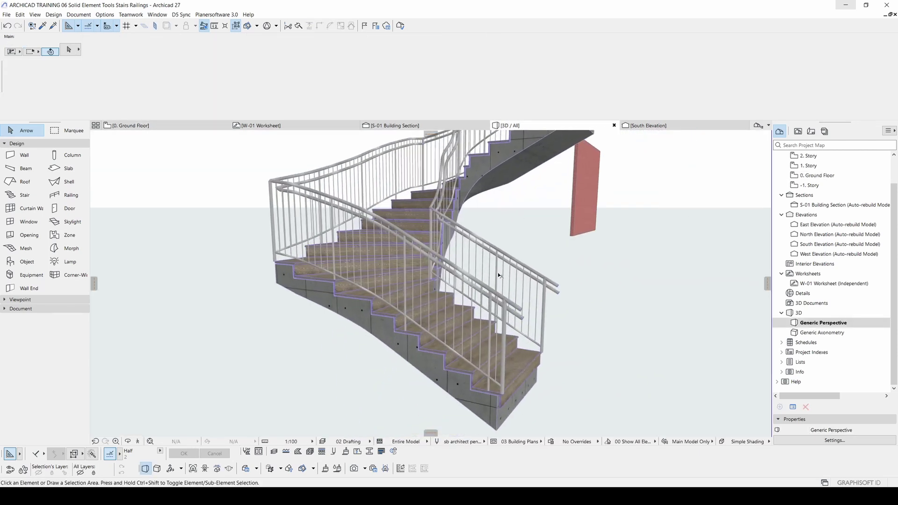
Step: Raise the lower end node of the winder stair's outer railing onto the first tread, at elevation 17
{"action": "left_click", "coordinate": [516, 308]}
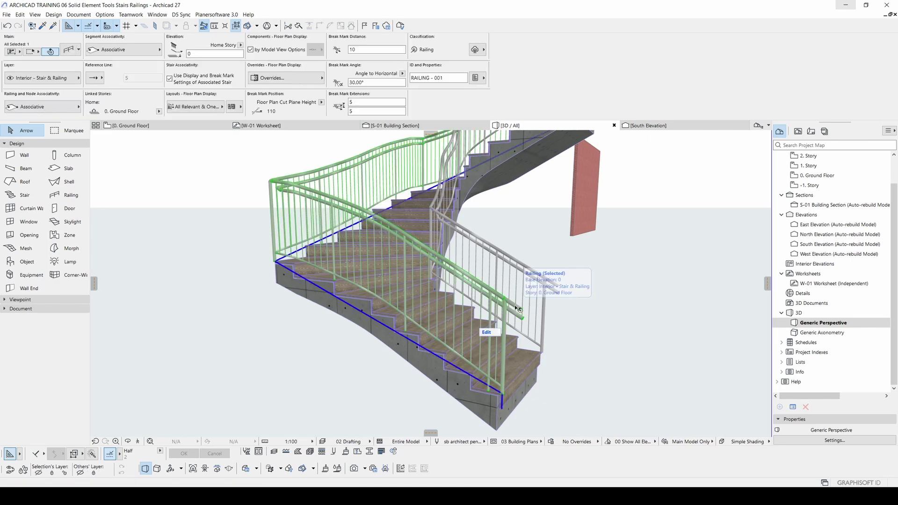
{"action": "scroll", "coordinate": [519, 379], "scroll_direction": "up", "scroll_amount": 5}
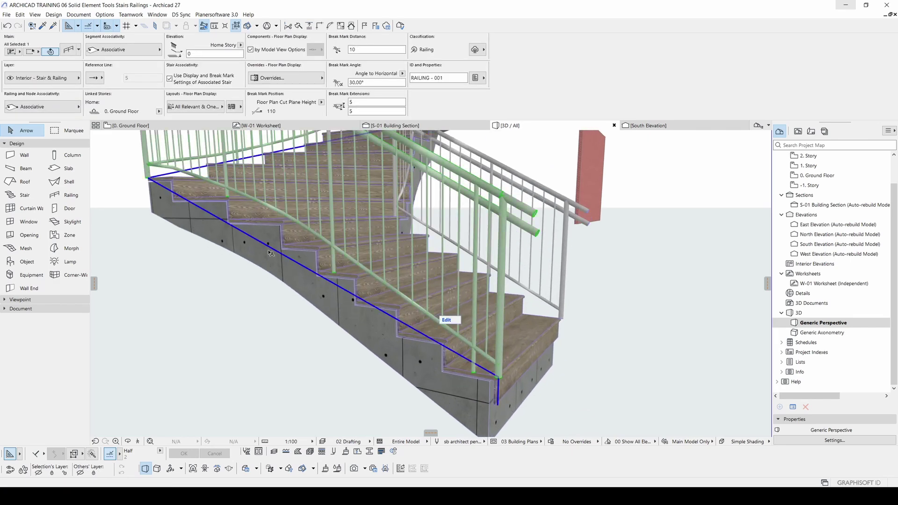
{"action": "middle_click_drag", "start_coordinate": [215, 234], "coordinate": [192, 219], "text": "shift"}
{"action": "middle_click_drag", "start_coordinate": [277, 333], "coordinate": [431, 253], "text": "shift"}
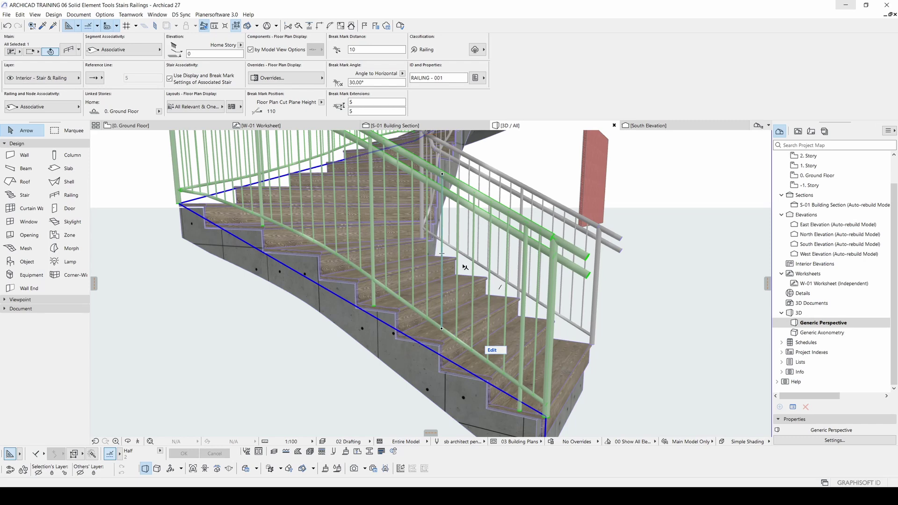
{"action": "scroll", "coordinate": [463, 265], "scroll_direction": "down", "scroll_amount": 5}
{"action": "middle_click_drag", "start_coordinate": [463, 266], "coordinate": [468, 330], "text": "shift"}
{"action": "scroll", "coordinate": [467, 330], "scroll_direction": "up", "scroll_amount": 4}
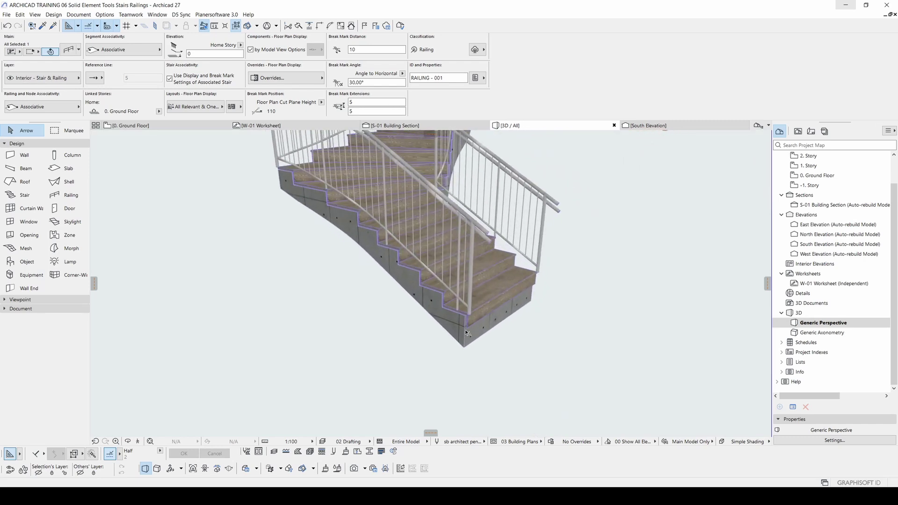
{"action": "left_click", "coordinate": [469, 330]}
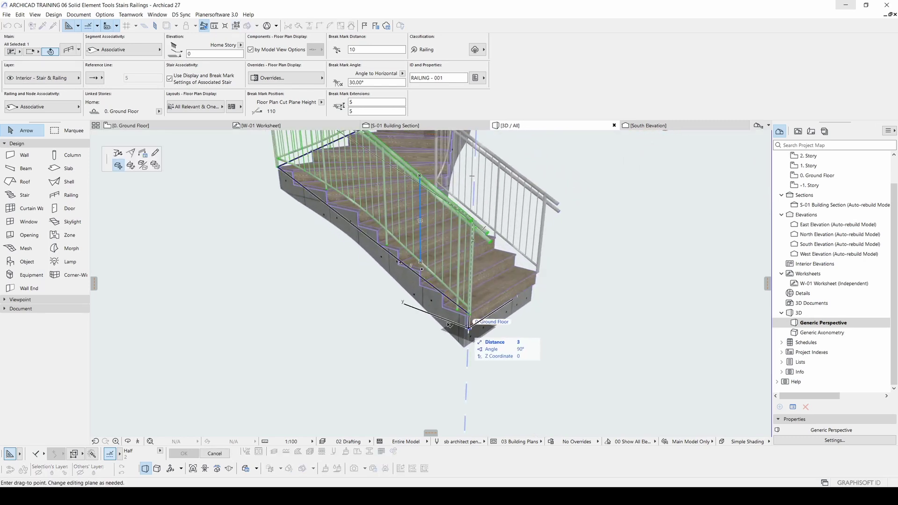
{"action": "scroll", "coordinate": [454, 287], "scroll_direction": "up", "scroll_amount": 4}
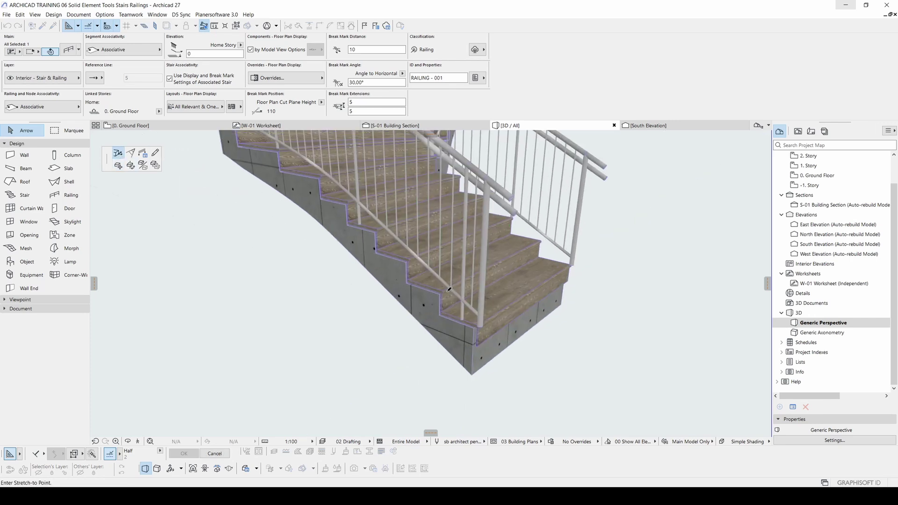
{"action": "left_click", "coordinate": [489, 335]}
Step: Stretch the outer railing's lower end node along the stair edge to the next tread corner
{"action": "left_click", "coordinate": [487, 335]}
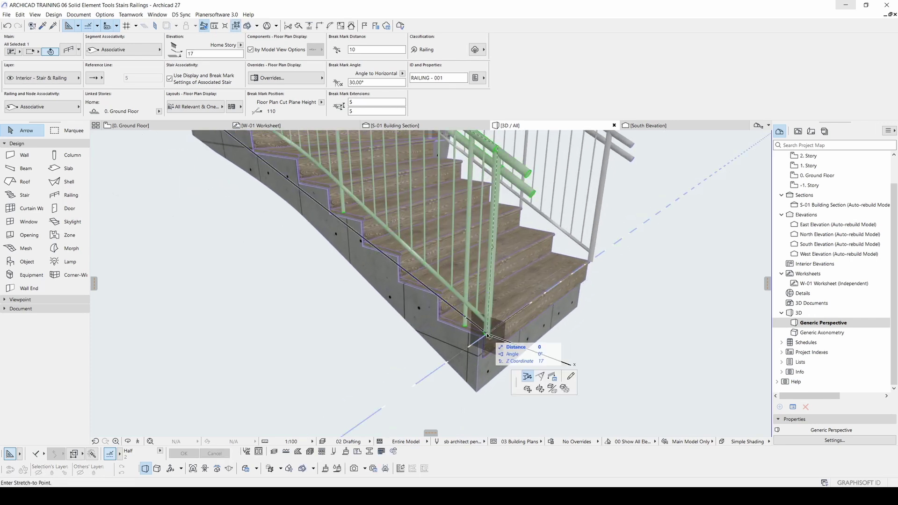
{"action": "left_click", "coordinate": [439, 293]}
{"action": "key", "text": "Escape"}
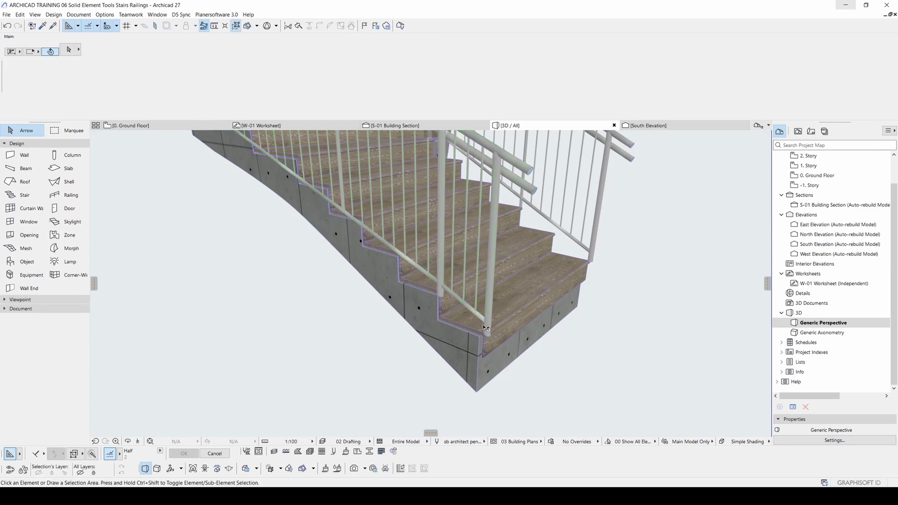
{"action": "left_click", "coordinate": [485, 326]}
{"action": "left_click", "coordinate": [487, 335]}
{"action": "left_click", "coordinate": [439, 293]}
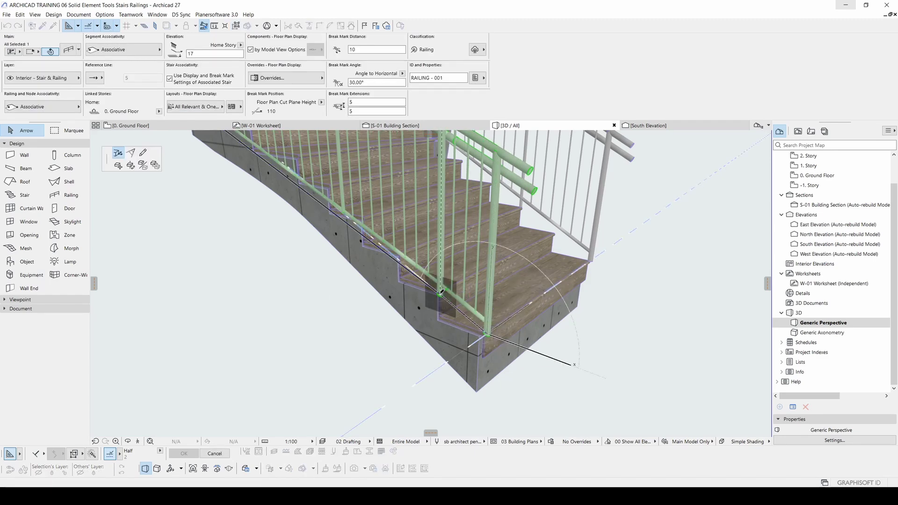
{"action": "key", "text": "Escape"}
Step: Select both winder stair railings and remove the balusters from their segment pattern in the railing selection settings
{"action": "scroll", "coordinate": [440, 294], "scroll_direction": "down", "scroll_amount": 5}
{"action": "middle_click_drag", "start_coordinate": [440, 295], "coordinate": [344, 367], "text": "shift"}
{"action": "left_click", "coordinate": [516, 165], "text": "shift"}
{"action": "key", "text": "ctrl+t"}
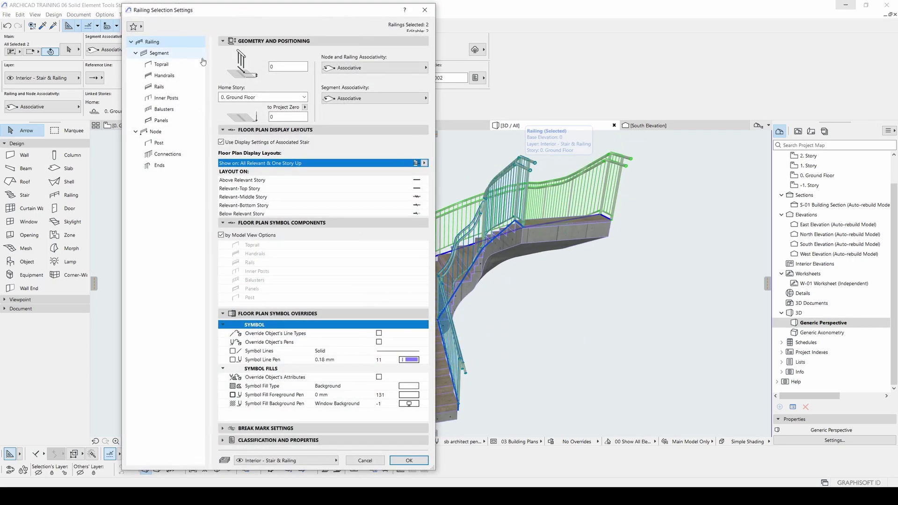
{"action": "left_click", "coordinate": [201, 55]}
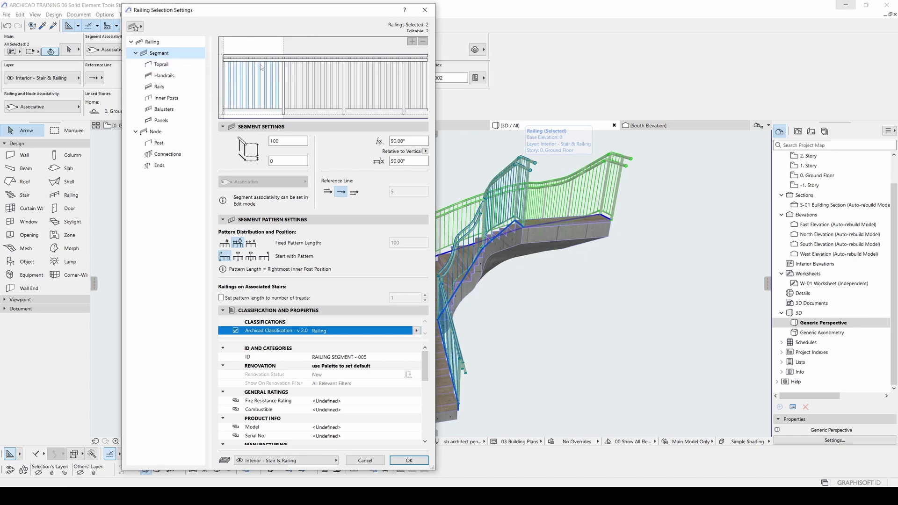
{"action": "left_click", "coordinate": [173, 64]}
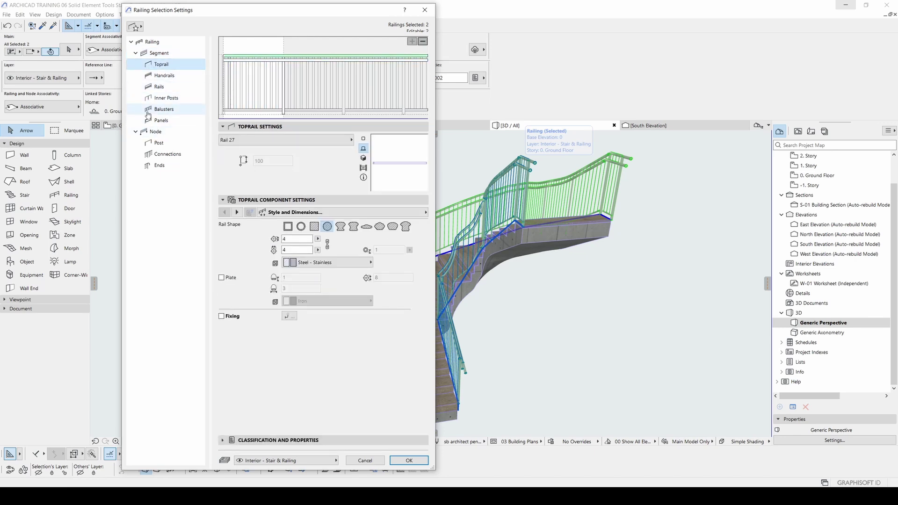
{"action": "left_click", "coordinate": [162, 121]}
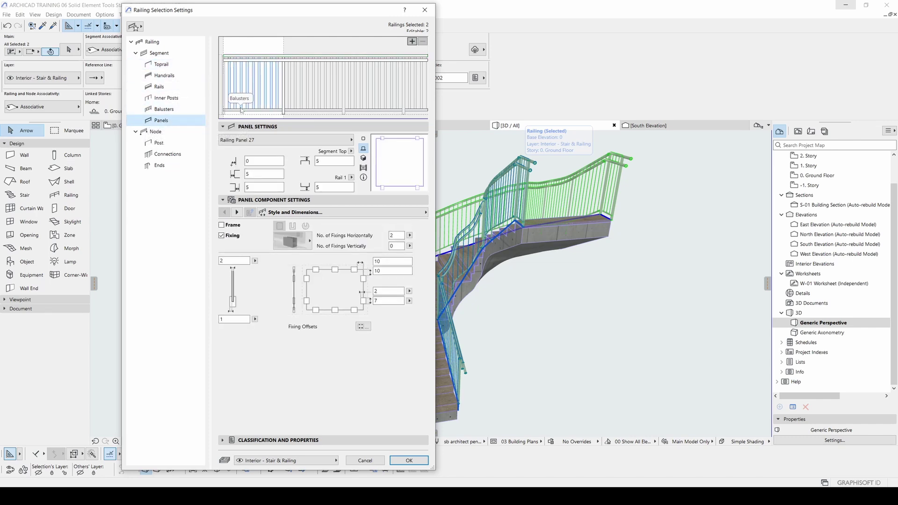
{"action": "left_click", "coordinate": [245, 75]}
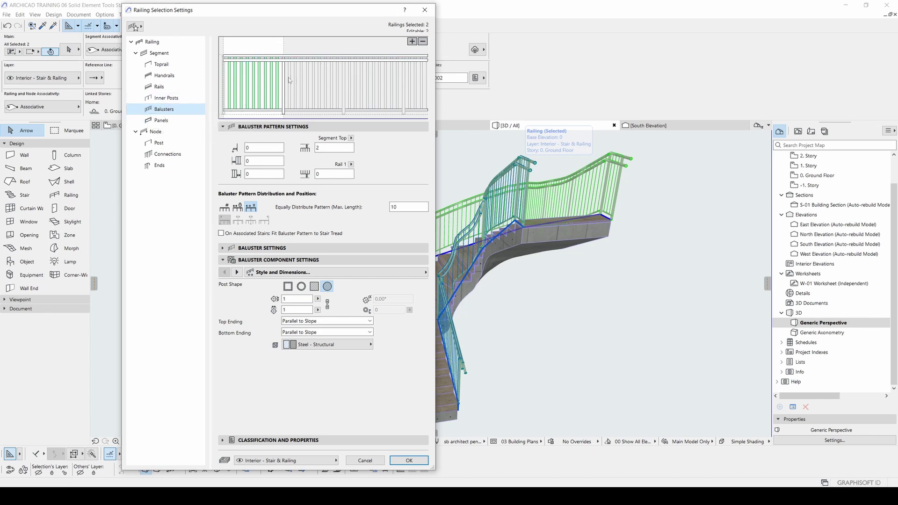
{"action": "left_click", "coordinate": [423, 42]}
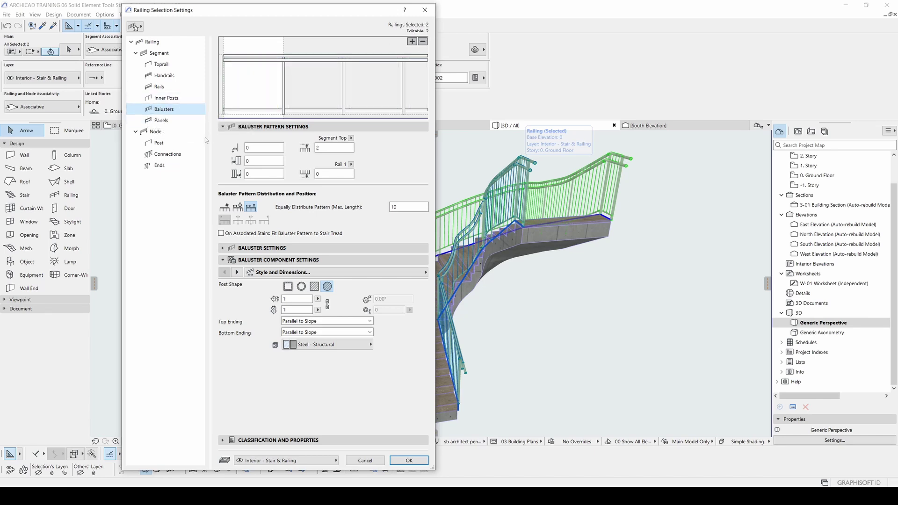
Step: Add a Railing Panel 27 panel between the posts of the segment pattern
{"action": "left_click", "coordinate": [157, 122]}
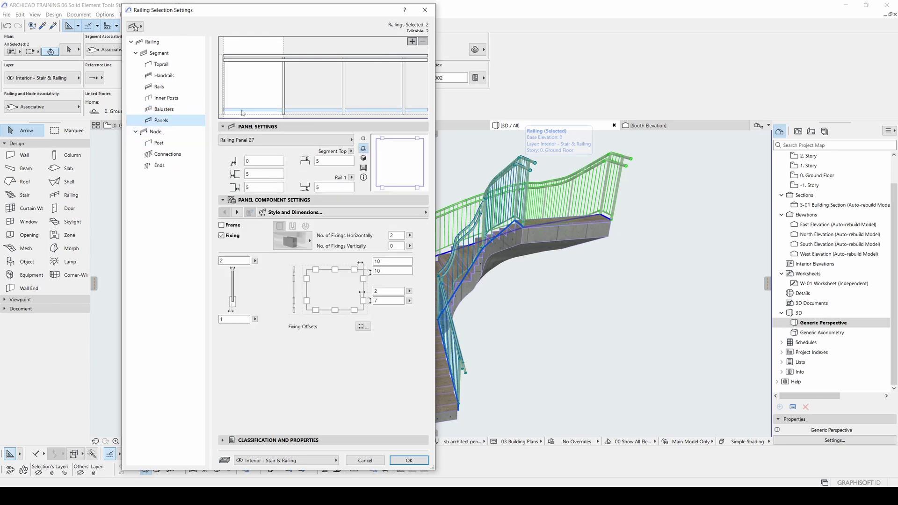
{"action": "left_click", "coordinate": [272, 82]}
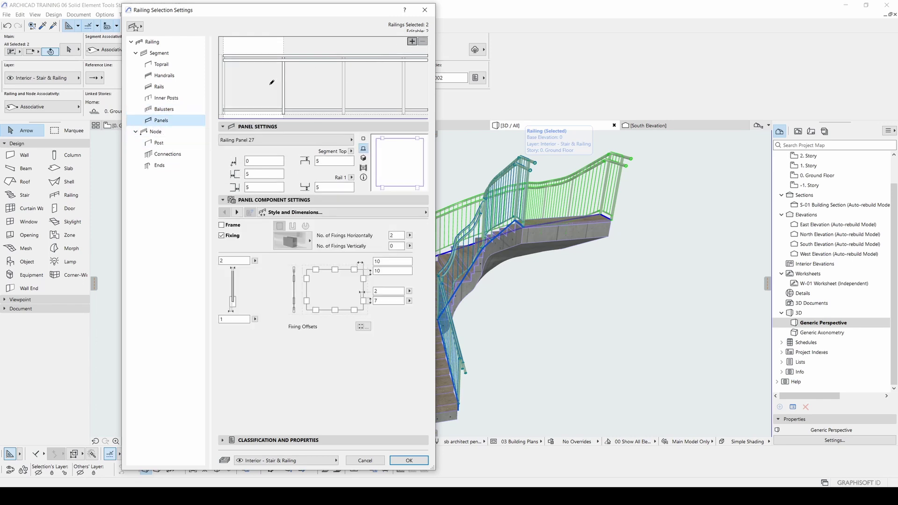
{"action": "left_click", "coordinate": [249, 71]}
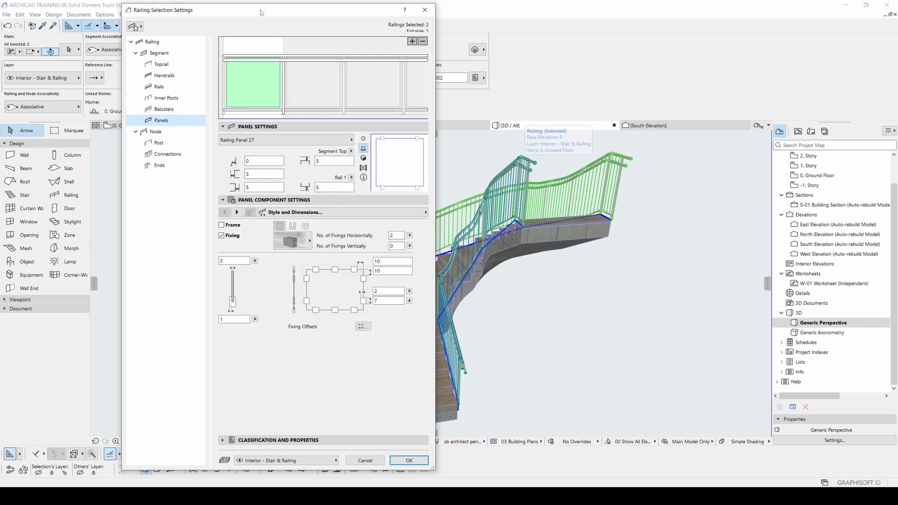
Step: Review the panel fixing types, the toprail and handrail settings, and the saved railing segment favorites
{"action": "left_click", "coordinate": [236, 212]}
{"action": "left_click", "coordinate": [225, 213]}
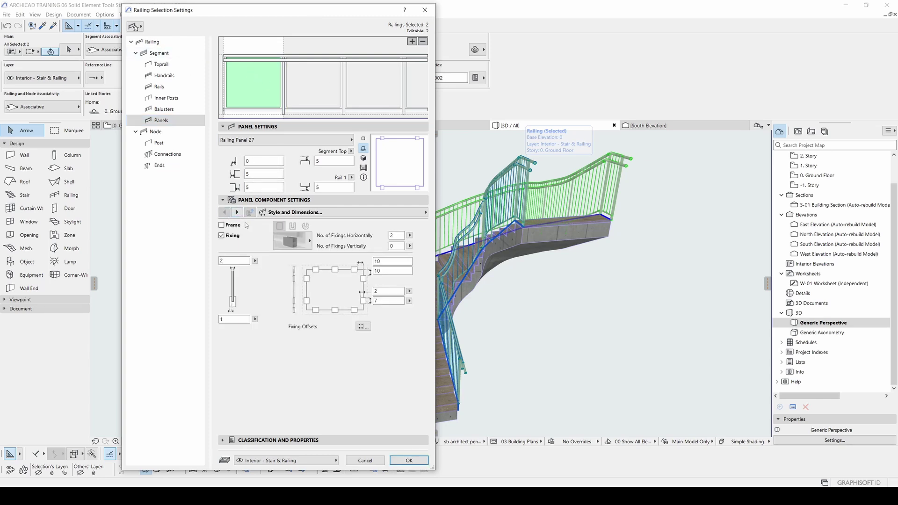
{"action": "left_click", "coordinate": [282, 247]}
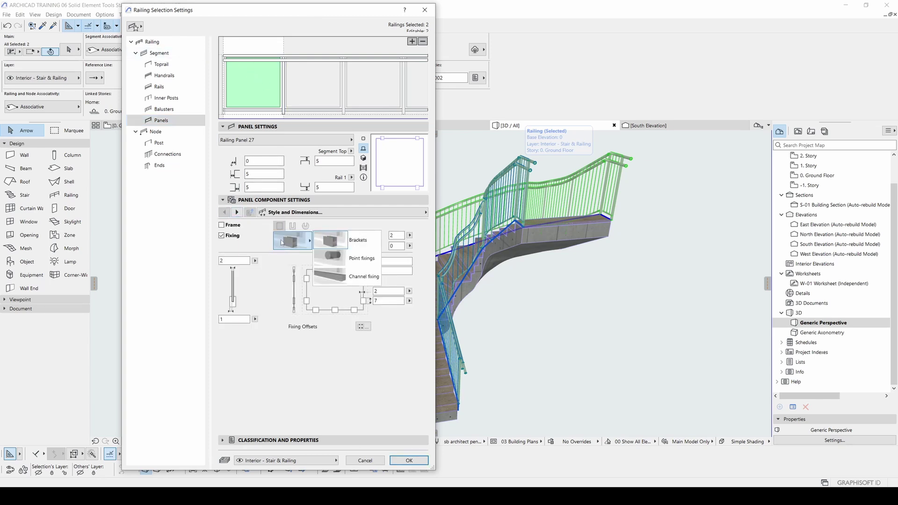
{"action": "left_click", "coordinate": [283, 242]}
{"action": "left_click", "coordinate": [159, 64]}
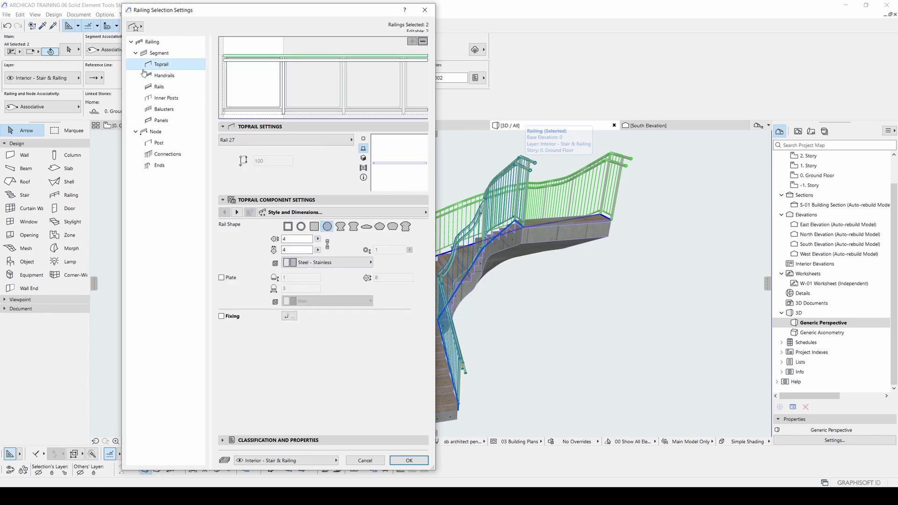
{"action": "key", "text": "Down"}
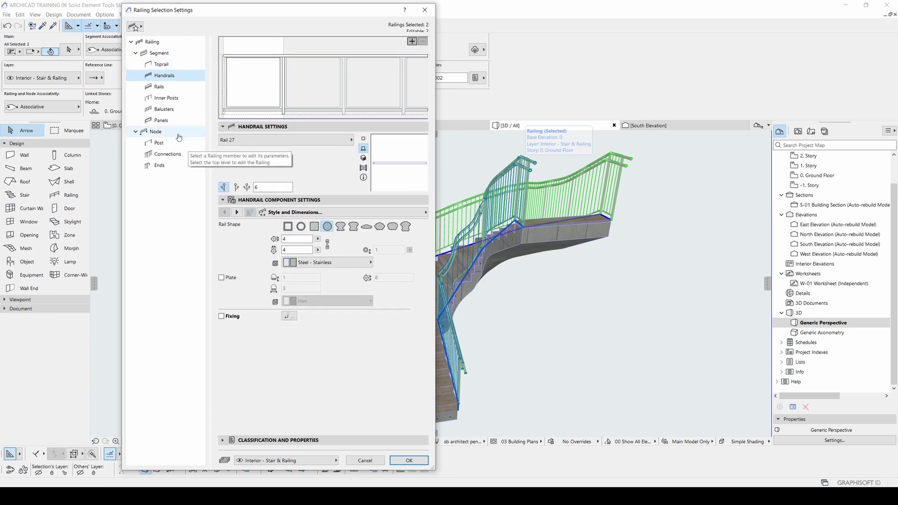
{"action": "left_click", "coordinate": [158, 53]}
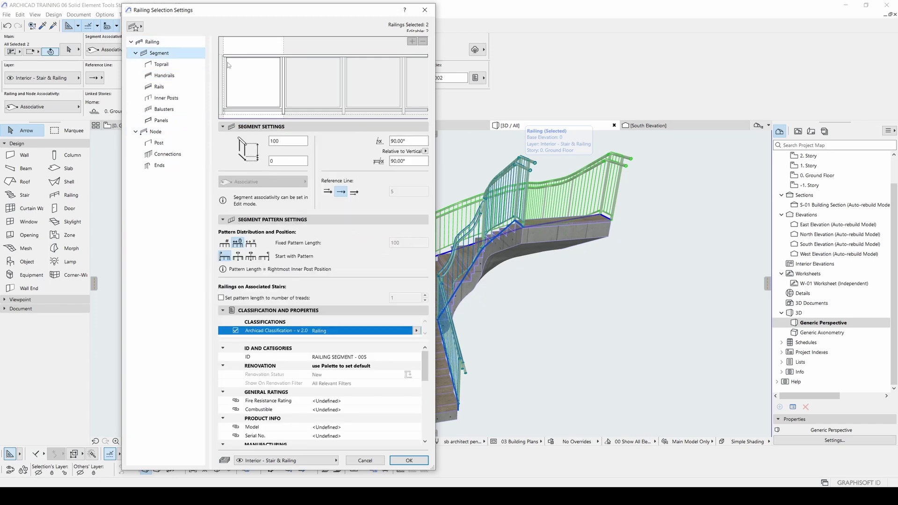
{"action": "left_click", "coordinate": [135, 27]}
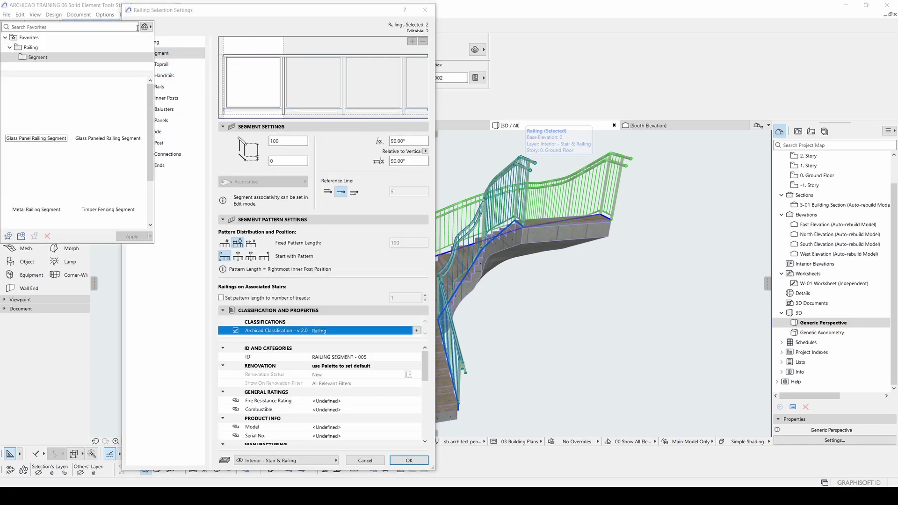
{"action": "left_click_drag", "start_coordinate": [150, 146], "coordinate": [157, 185]}
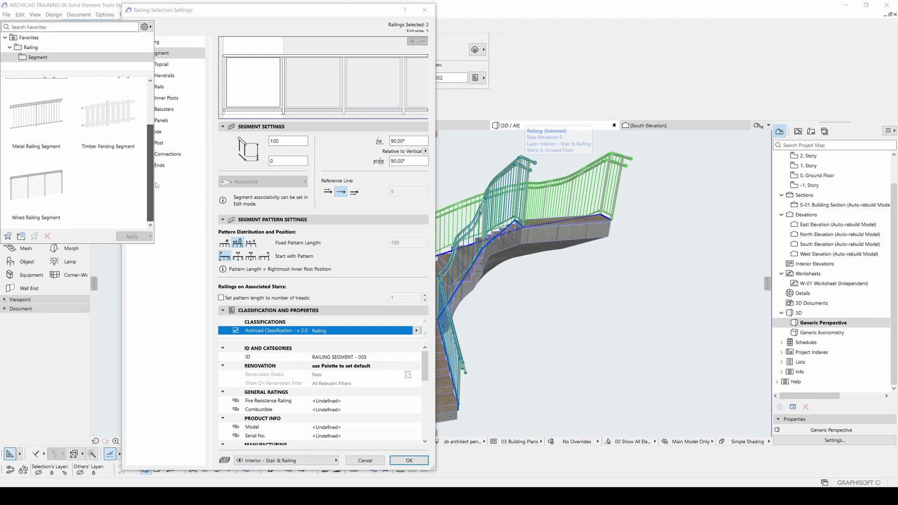
{"action": "left_click", "coordinate": [175, 235]}
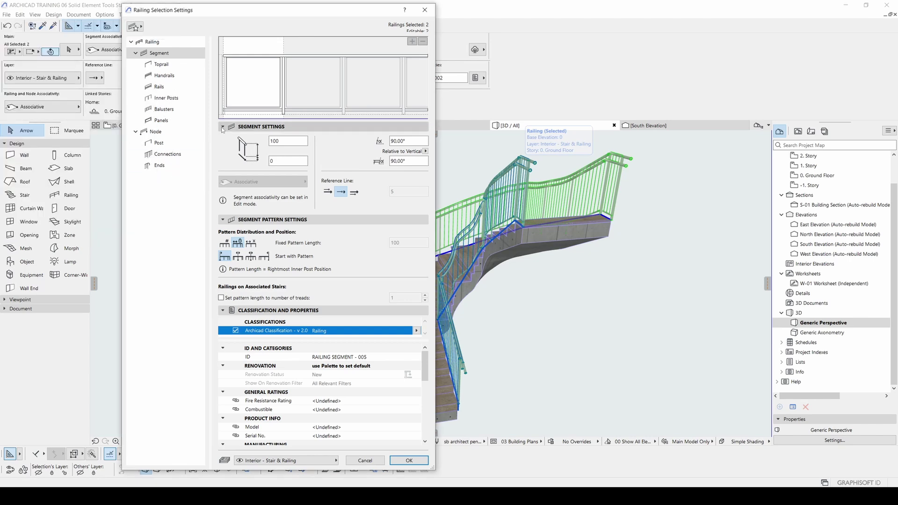
Step: Apply the panel settings to both railings and inspect the stair in 3D
{"action": "left_click", "coordinate": [406, 460]}
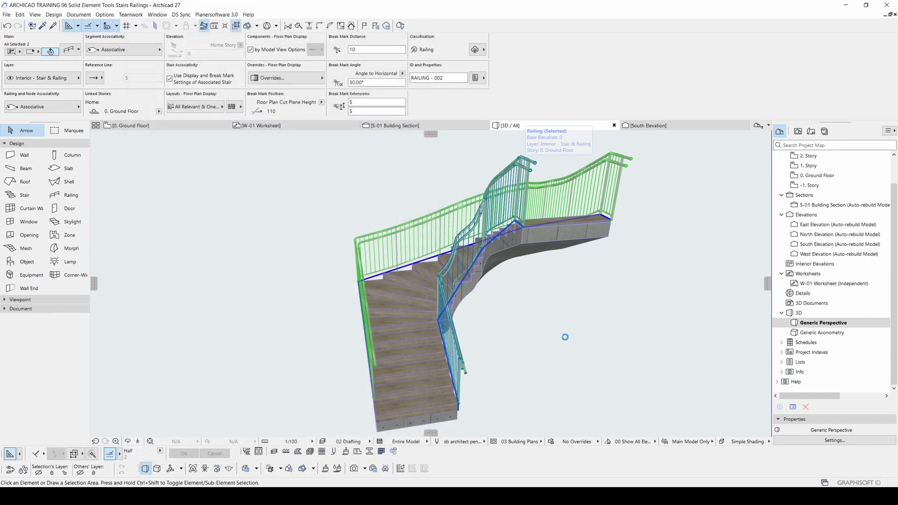
{"action": "key", "text": "Escape"}
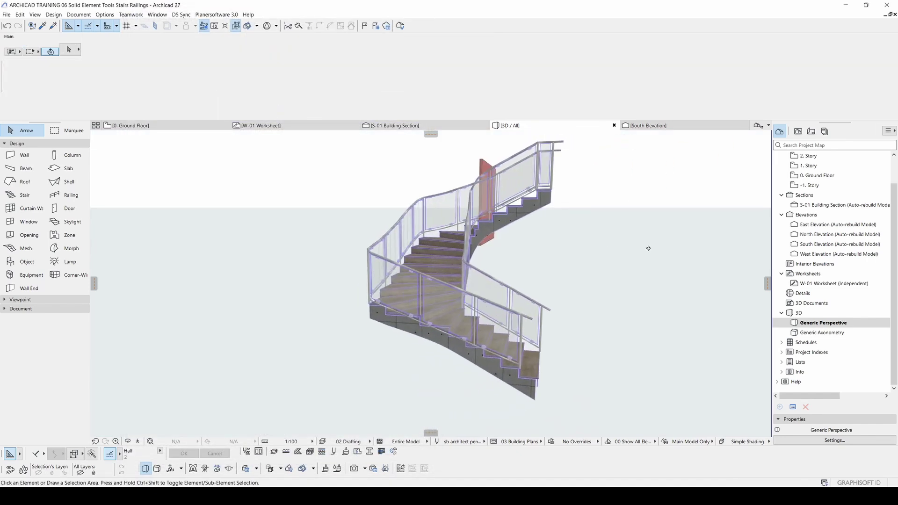
{"action": "middle_click_drag", "start_coordinate": [635, 247], "coordinate": [445, 272], "text": "shift"}
{"action": "scroll", "coordinate": [345, 288], "scroll_direction": "down", "scroll_amount": 5}
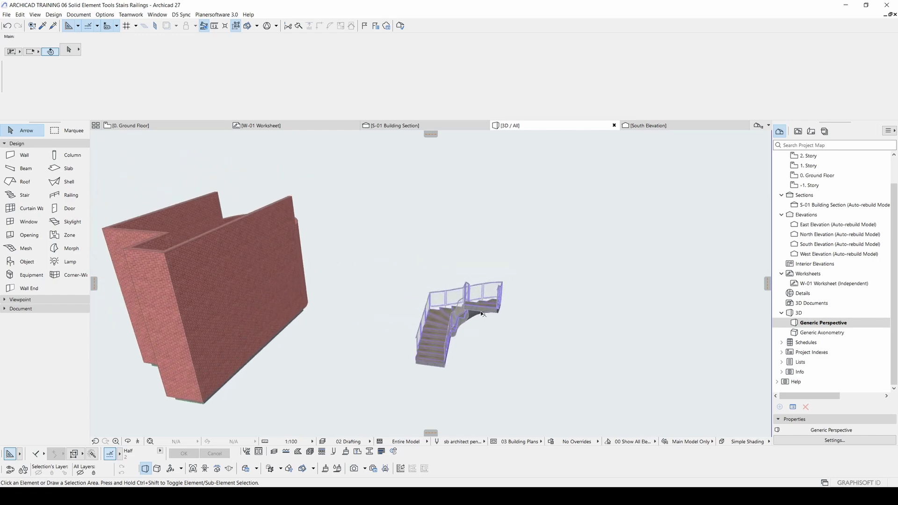
Step: Start a chained brick wall, 20 thick, with its first node at the lower outer corner of the winder stair
{"action": "scroll", "coordinate": [483, 314], "scroll_direction": "up", "scroll_amount": 3}
{"action": "middle_click_drag", "start_coordinate": [414, 317], "coordinate": [641, 313], "text": "shift"}
{"action": "middle_click_drag", "start_coordinate": [420, 317], "coordinate": [290, 286], "text": "shift"}
{"action": "left_click", "coordinate": [271, 267], "text": "alt"}
{"action": "scroll", "coordinate": [608, 280], "scroll_direction": "up", "scroll_amount": 5}
{"action": "left_click", "coordinate": [528, 371]}
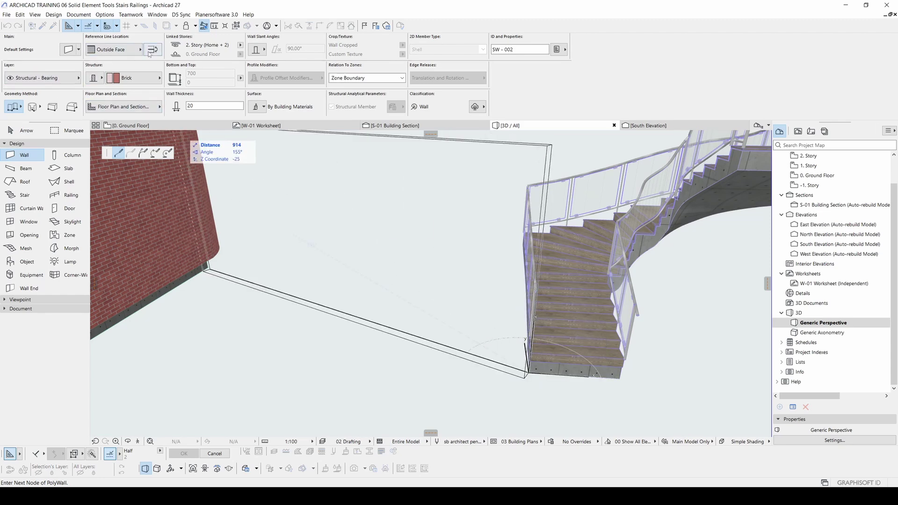
{"action": "middle_click_drag", "start_coordinate": [590, 308], "coordinate": [474, 334]}
{"action": "scroll", "coordinate": [473, 334], "scroll_direction": "up", "scroll_amount": 5}
Step: Continue the brick wall chain around the stair's outer corners and finish it at the stair's upper end
{"action": "middle_click_drag", "start_coordinate": [639, 391], "coordinate": [468, 262]}
{"action": "key", "text": "Escape"}
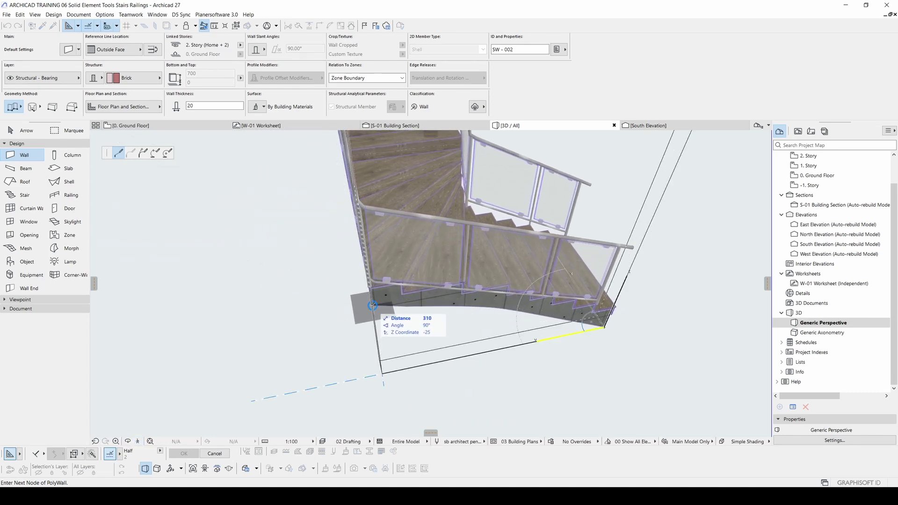
{"action": "key", "text": "shift+F3"}
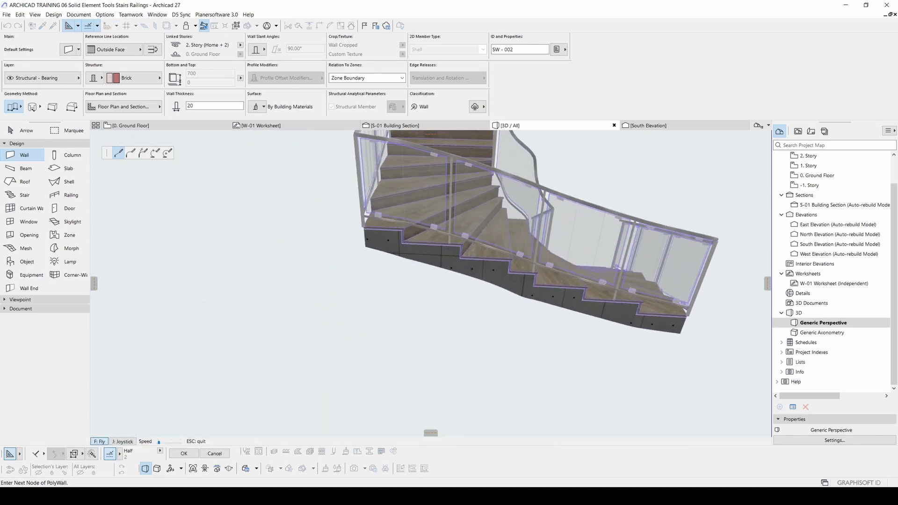
{"action": "middle_click_drag", "start_coordinate": [407, 275], "coordinate": [380, 244], "text": "shift"}
{"action": "left_click", "coordinate": [378, 243]}
{"action": "key", "text": "Escape"}
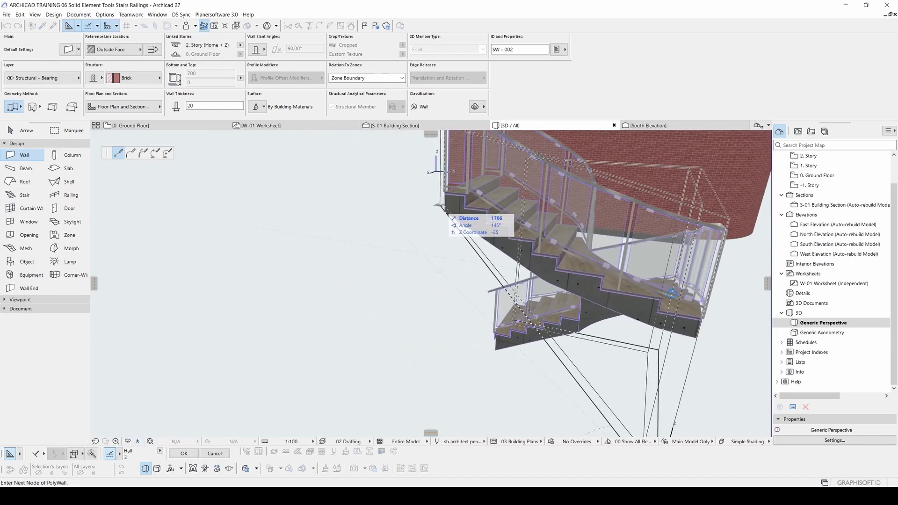
{"action": "left_click", "coordinate": [439, 204]}
{"action": "left_click", "coordinate": [447, 211]}
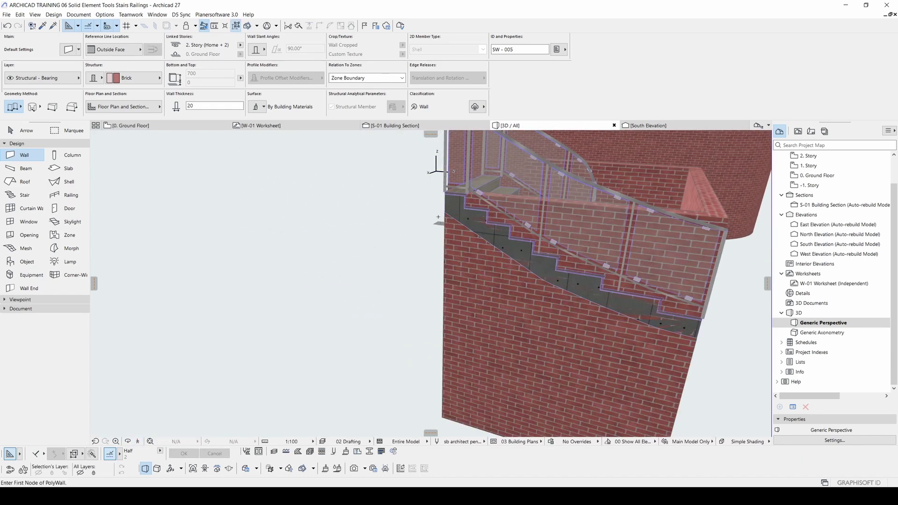
{"action": "key", "text": "Escape"}
{"action": "middle_click_drag", "start_coordinate": [463, 289], "coordinate": [511, 304], "text": "shift"}
{"action": "key", "text": "shift+F3"}
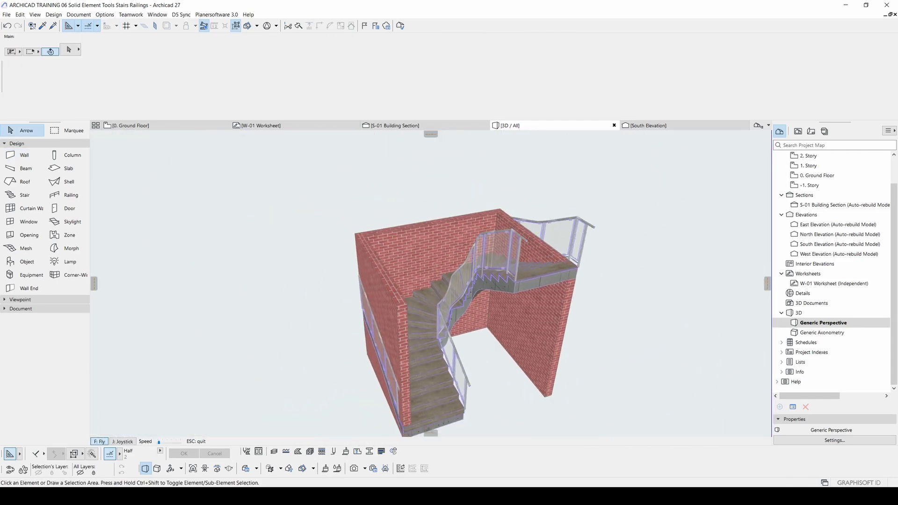
Step: Inspect the walled stair from several sides and select the brick wall beside the lower flight
{"action": "key", "text": "Escape"}
{"action": "middle_click_drag", "start_coordinate": [433, 284], "coordinate": [368, 258], "text": "shift"}
{"action": "middle_click_drag", "start_coordinate": [468, 234], "coordinate": [429, 206], "text": "shift"}
{"action": "left_click_drag", "start_coordinate": [429, 207], "coordinate": [257, 217]}
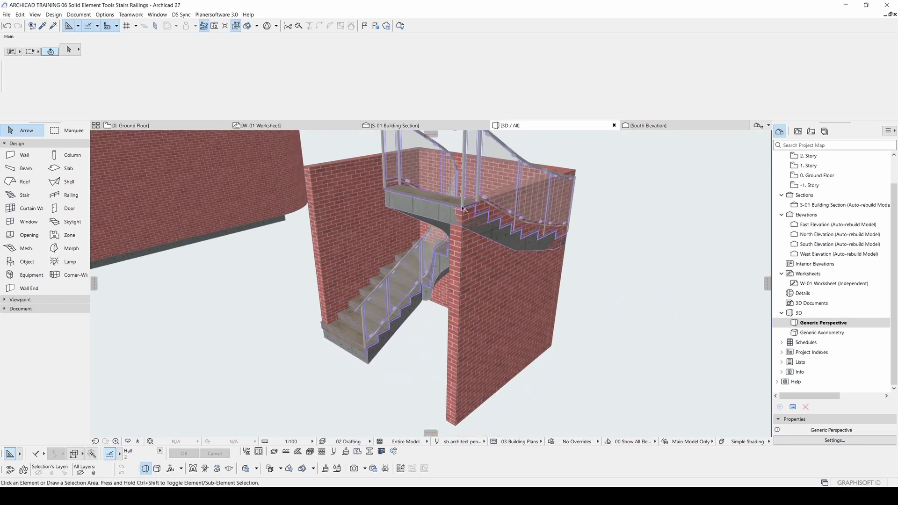
{"action": "left_click_drag", "start_coordinate": [331, 196], "coordinate": [690, 203]}
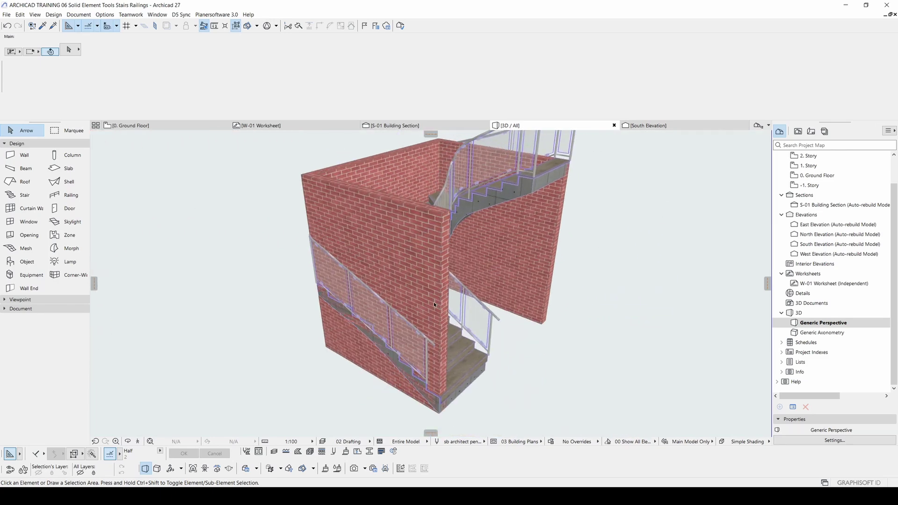
{"action": "left_click_drag", "start_coordinate": [468, 281], "coordinate": [313, 295]}
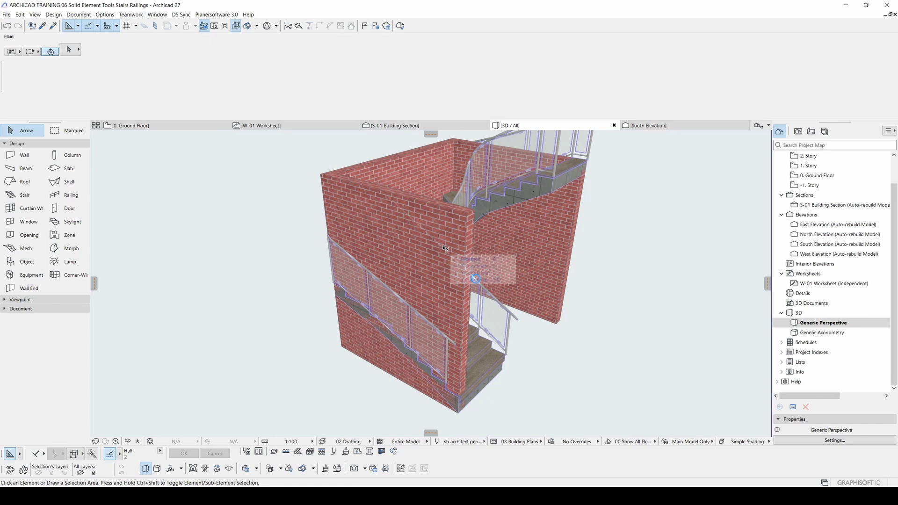
{"action": "left_click", "coordinate": [393, 208]}
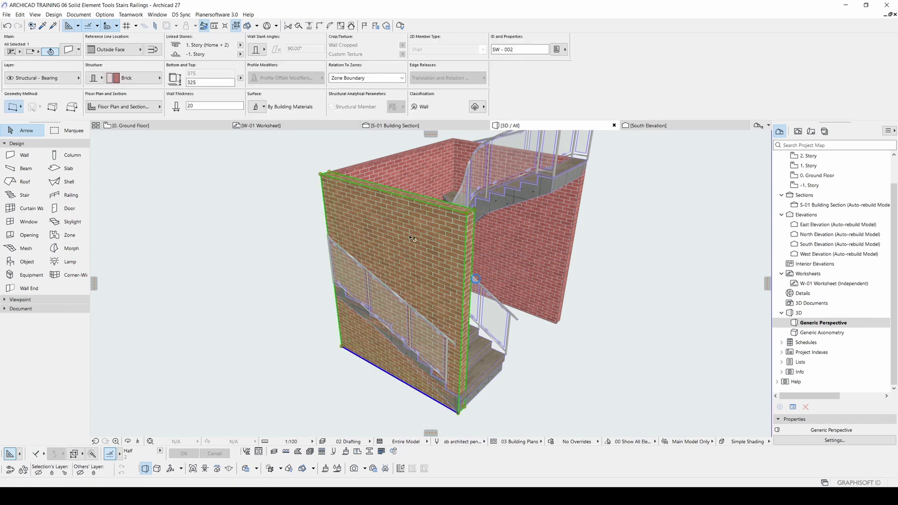
Step: Open Solid Element Operations and set the selected brick wall as the target
{"action": "right_click", "coordinate": [664, 270]}
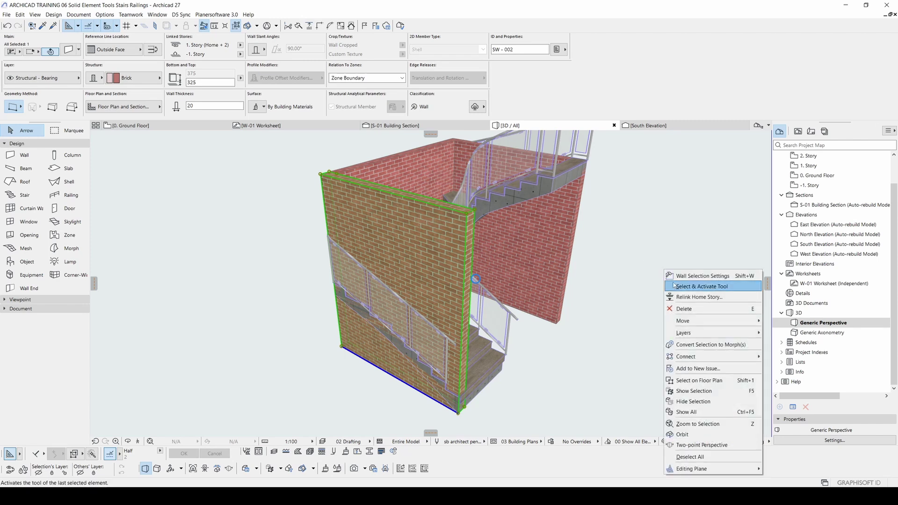
{"action": "mouse_move", "coordinate": [705, 360]}
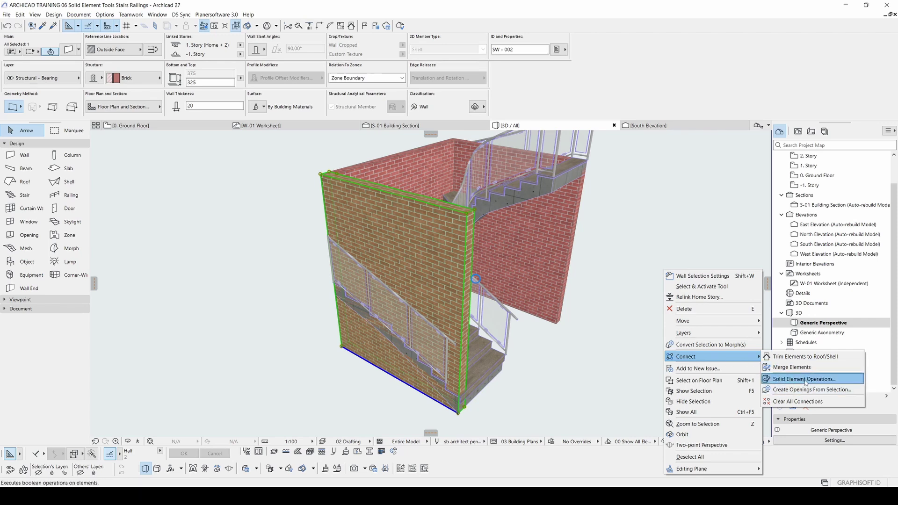
{"action": "left_click", "coordinate": [129, 8]}
{"action": "left_click", "coordinate": [106, 15]}
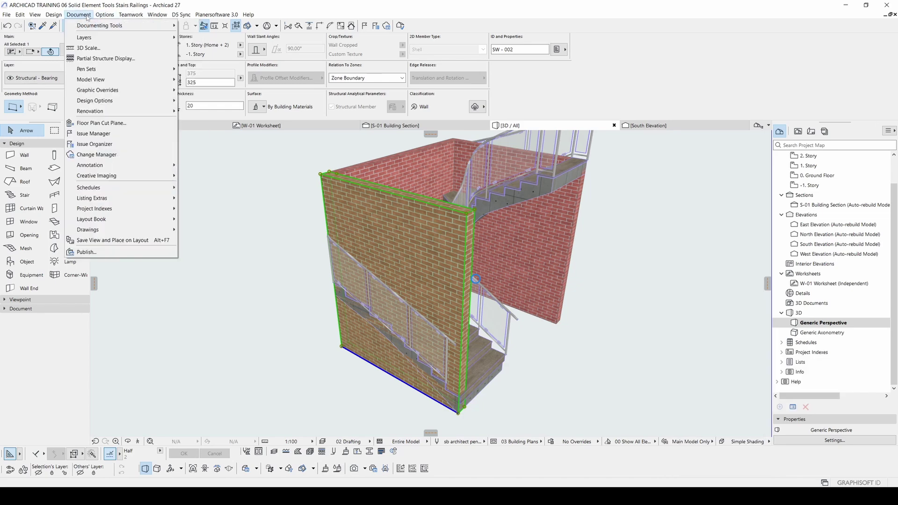
{"action": "left_click", "coordinate": [86, 17]}
{"action": "left_click", "coordinate": [58, 18]}
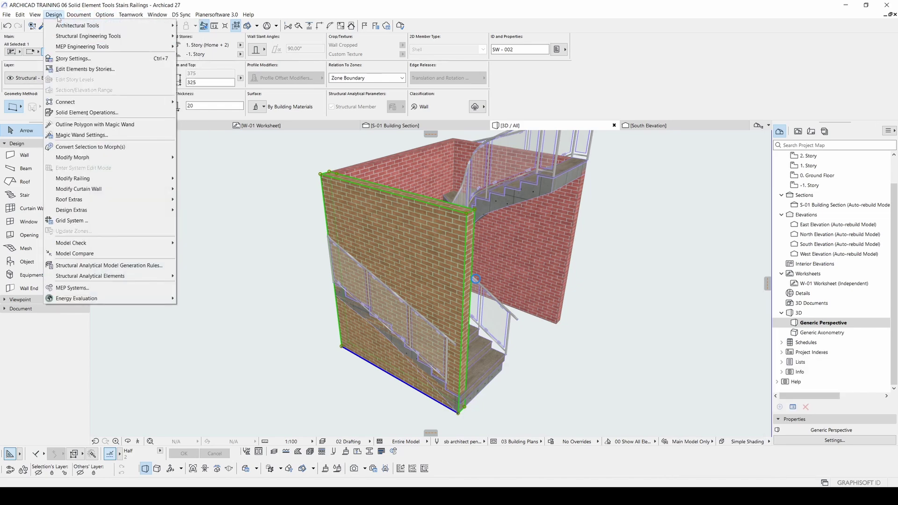
{"action": "left_click", "coordinate": [74, 116]}
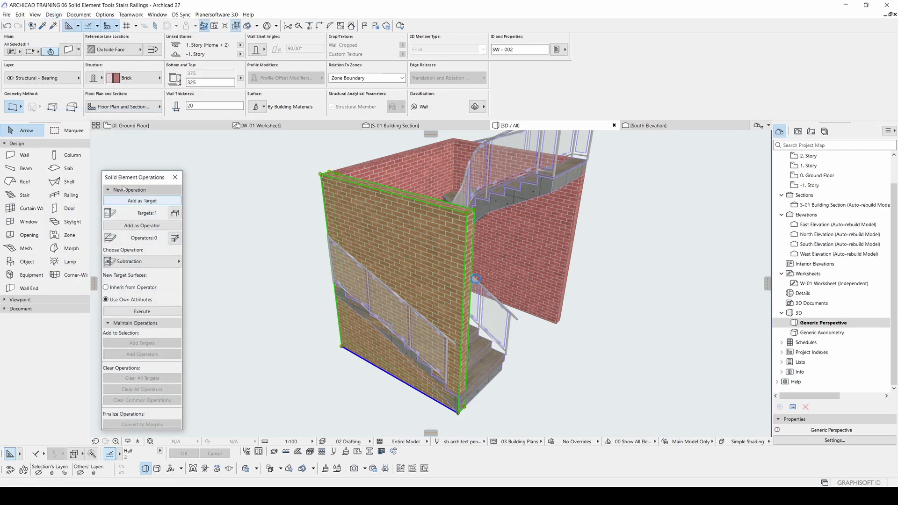
{"action": "left_click_drag", "start_coordinate": [124, 174], "coordinate": [680, 179]}
{"action": "middle_click_drag", "start_coordinate": [484, 265], "coordinate": [428, 271]}
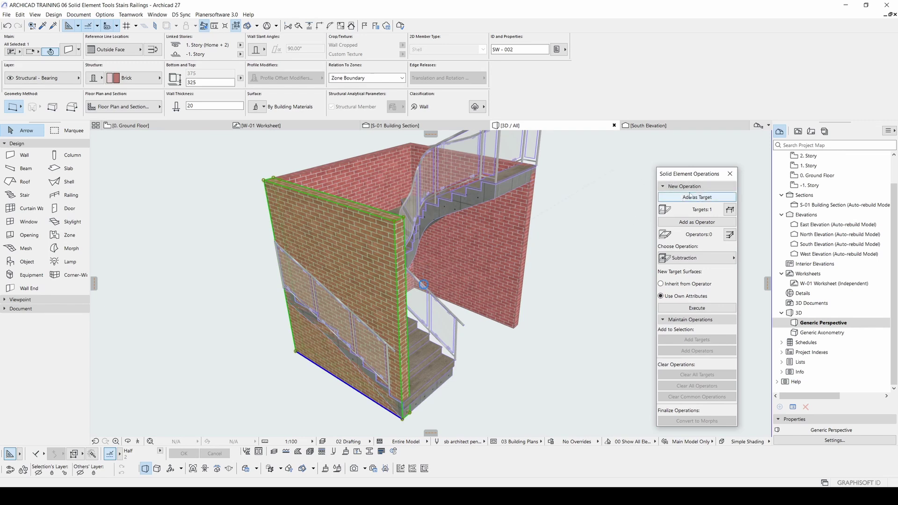
{"action": "left_click", "coordinate": [690, 196]}
Step: Make the stair the operator and execute a Subtraction with upward extrusion on the target wall
{"action": "left_click", "coordinate": [609, 248]}
{"action": "left_click", "coordinate": [436, 366]}
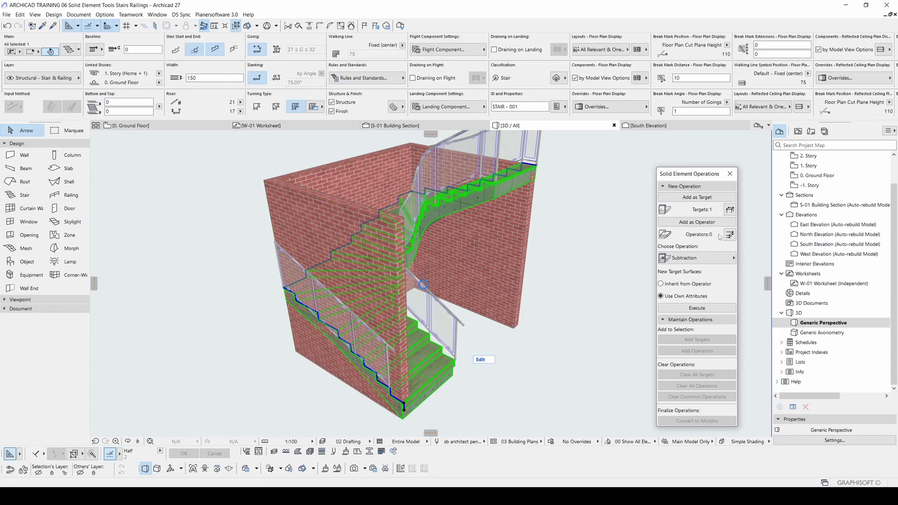
{"action": "left_click", "coordinate": [680, 225]}
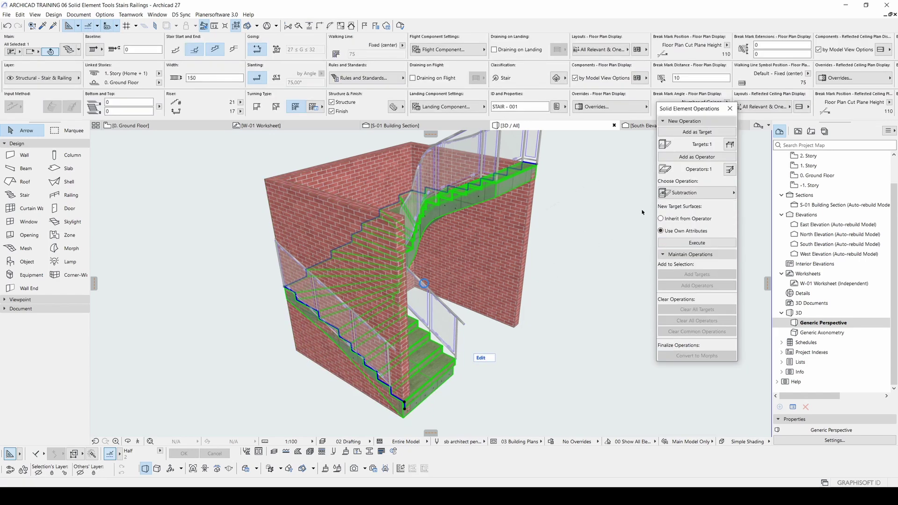
{"action": "left_click", "coordinate": [691, 197]}
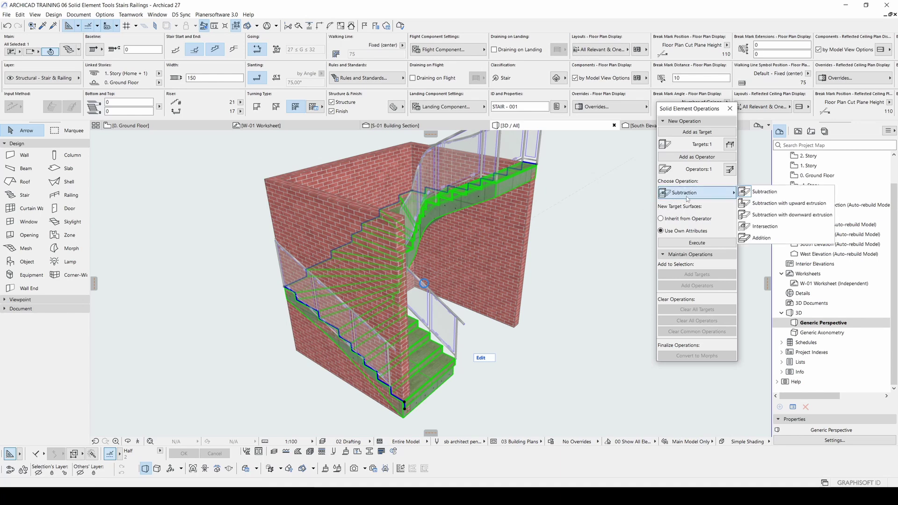
{"action": "left_click", "coordinate": [781, 204]}
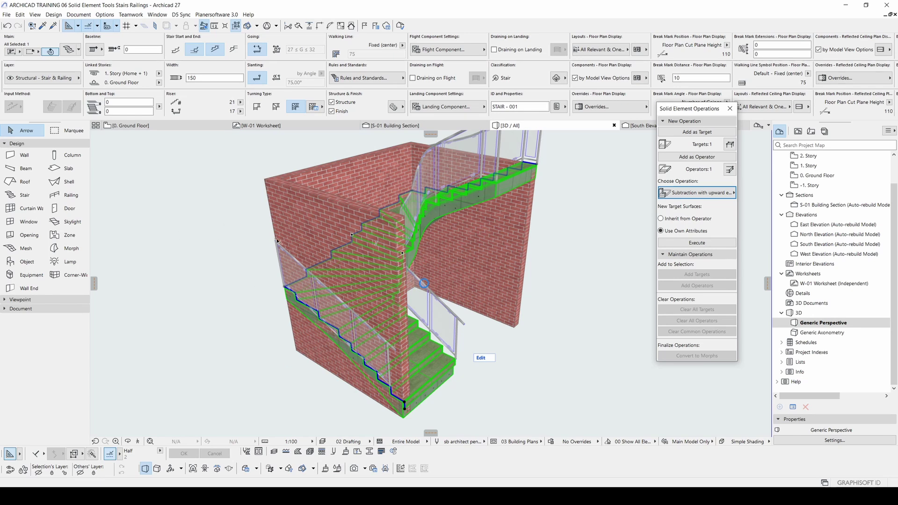
{"action": "left_click", "coordinate": [699, 245]}
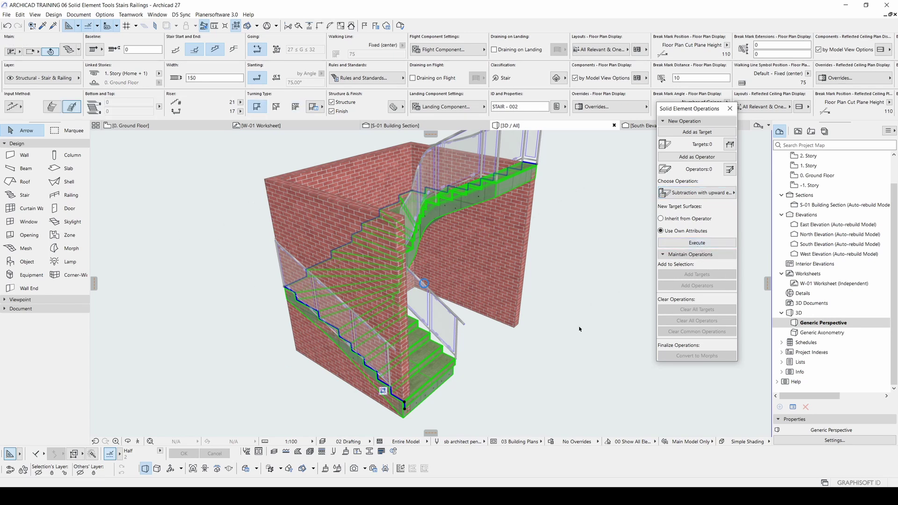
Step: Cut the other two brick walls with the stair, also using Subtraction with upward extrusion
{"action": "middle_click_drag", "start_coordinate": [405, 344], "coordinate": [380, 354], "text": "shift"}
{"action": "scroll", "coordinate": [333, 338], "scroll_direction": "down", "scroll_amount": 2}
{"action": "left_click", "coordinate": [383, 340]}
{"action": "middle_click_drag", "start_coordinate": [351, 228], "coordinate": [210, 285], "text": "shift"}
{"action": "middle_click_drag", "start_coordinate": [318, 295], "coordinate": [202, 298], "text": "shift"}
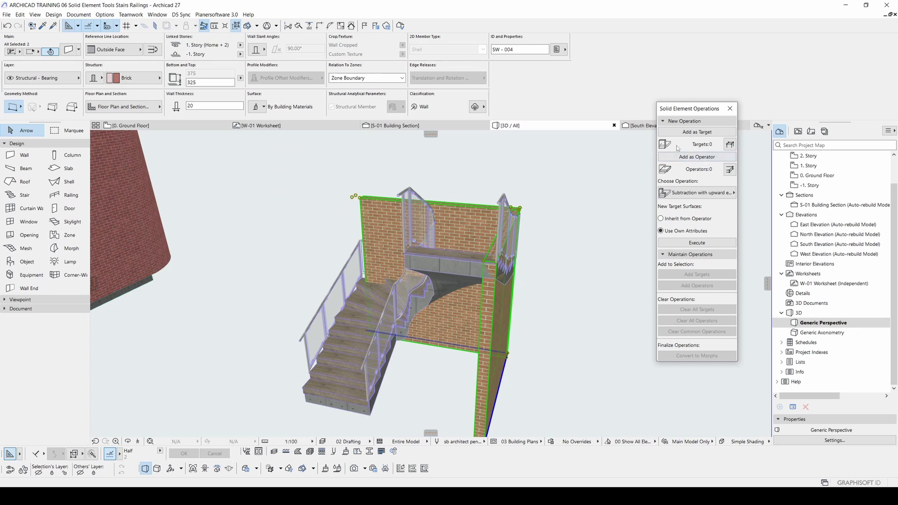
{"action": "left_click", "coordinate": [688, 132]}
{"action": "left_click", "coordinate": [414, 286]}
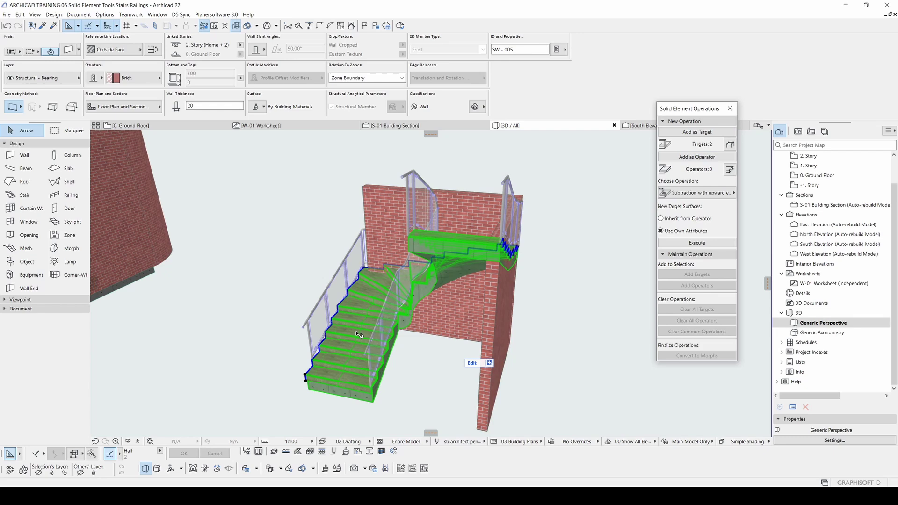
{"action": "left_click", "coordinate": [692, 157]}
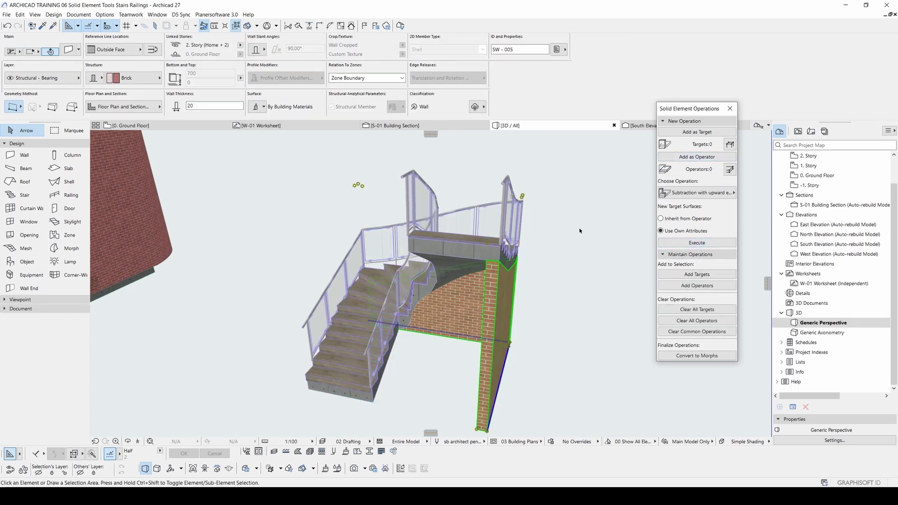
Step: Check the trimmed walls in 3D and select all three of them together
{"action": "key", "text": "Escape"}
{"action": "middle_click_drag", "start_coordinate": [579, 230], "coordinate": [308, 277], "text": "shift"}
{"action": "scroll", "coordinate": [441, 273], "scroll_direction": "up", "scroll_amount": 5}
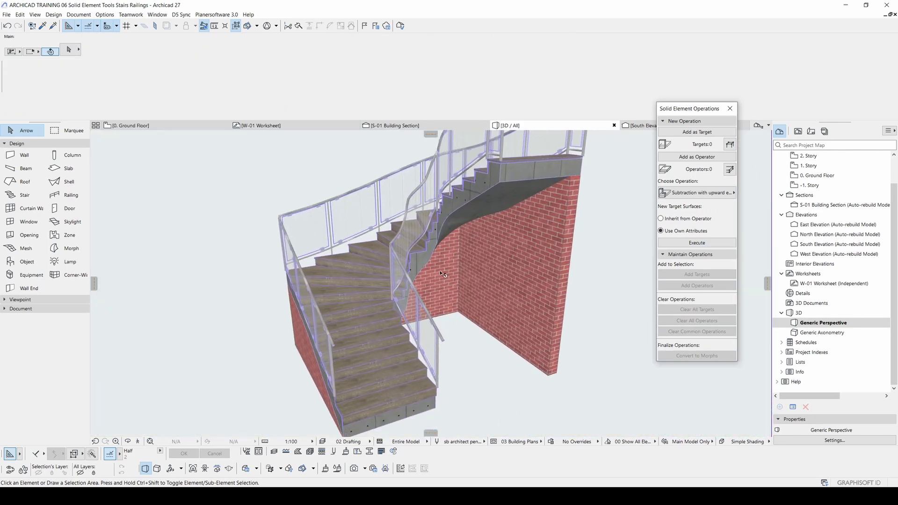
{"action": "left_click", "coordinate": [316, 363]}
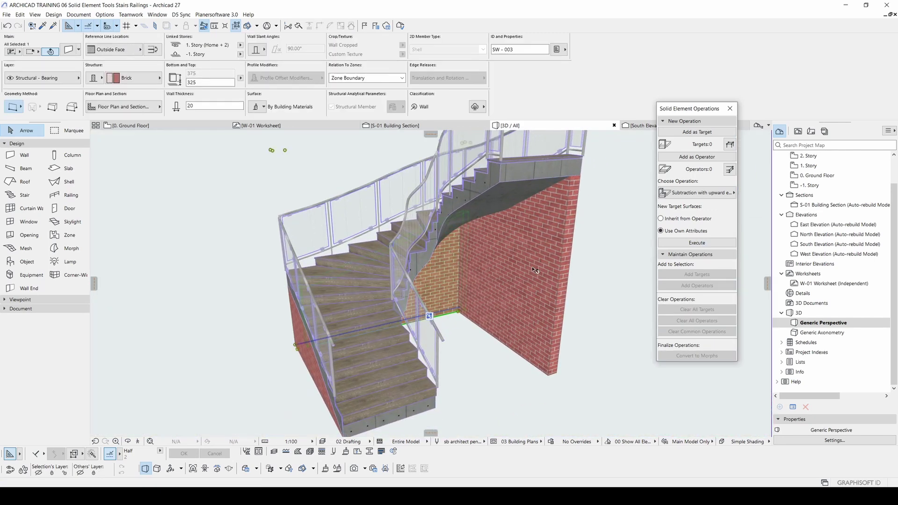
{"action": "left_click", "coordinate": [311, 363], "text": "shift"}
{"action": "middle_click_drag", "start_coordinate": [374, 312], "coordinate": [340, 307], "text": "shift"}
Step: Override all surfaces of the three selected walls with Stucco - White Rough, linking the surface choices
{"action": "key", "text": "ctrl+t"}
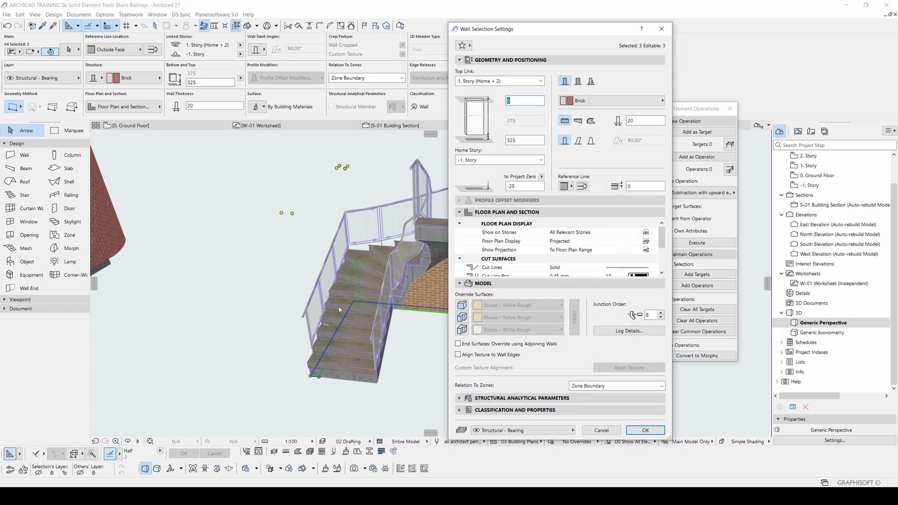
{"action": "left_click", "coordinate": [461, 305]}
{"action": "left_click", "coordinate": [461, 316]}
{"action": "left_click", "coordinate": [461, 329]}
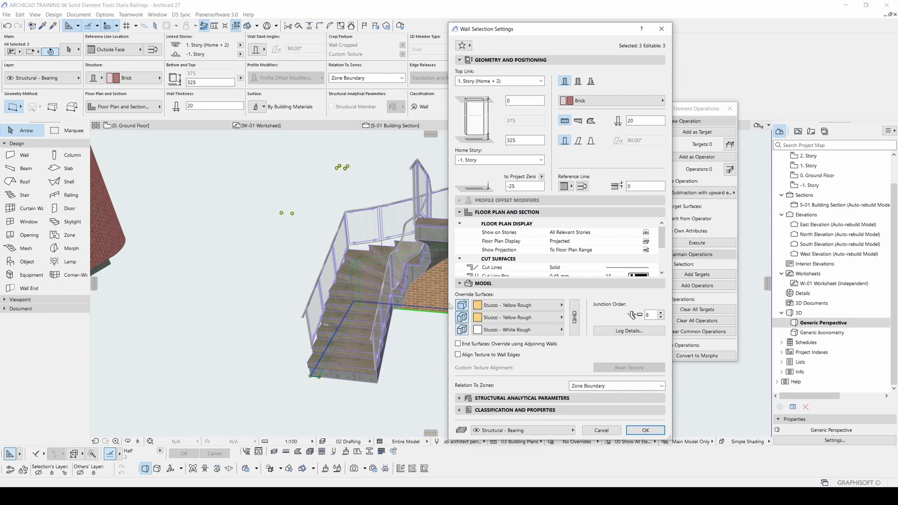
{"action": "left_click", "coordinate": [574, 318]}
{"action": "left_click", "coordinate": [548, 318]}
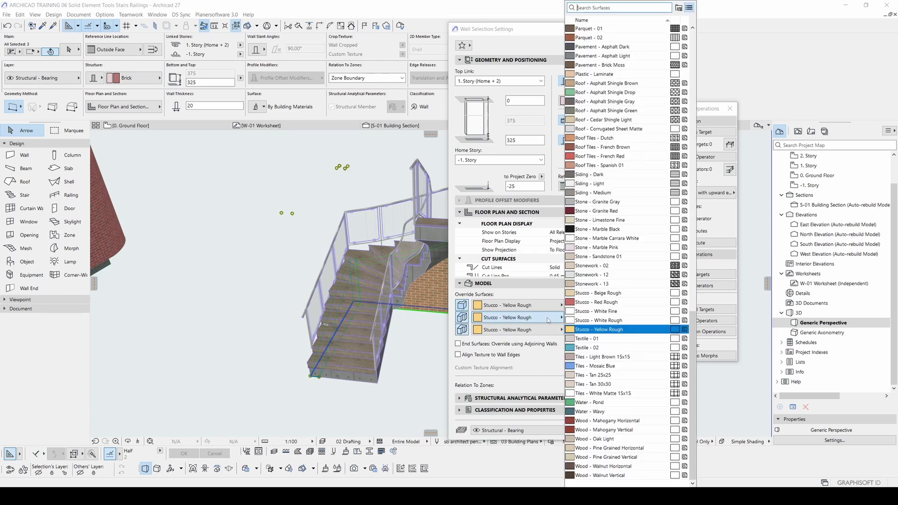
{"action": "left_click", "coordinate": [586, 322]}
{"action": "left_click", "coordinate": [644, 429]}
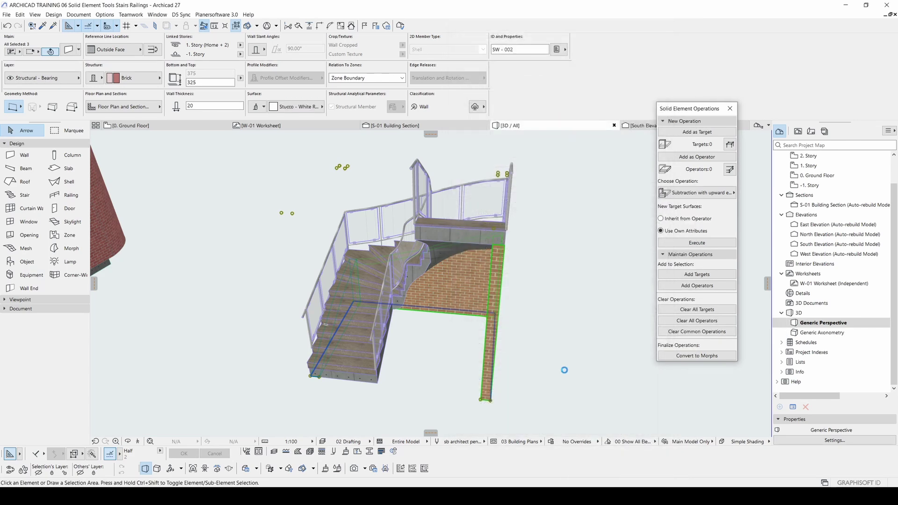
Step: Select the winder stair and open the settings of its monolithic flight structure
{"action": "key", "text": "Escape"}
{"action": "middle_click_drag", "start_coordinate": [524, 346], "coordinate": [495, 299], "text": "shift"}
{"action": "left_click", "coordinate": [394, 287]}
{"action": "scroll", "coordinate": [423, 344], "scroll_direction": "up", "scroll_amount": 3}
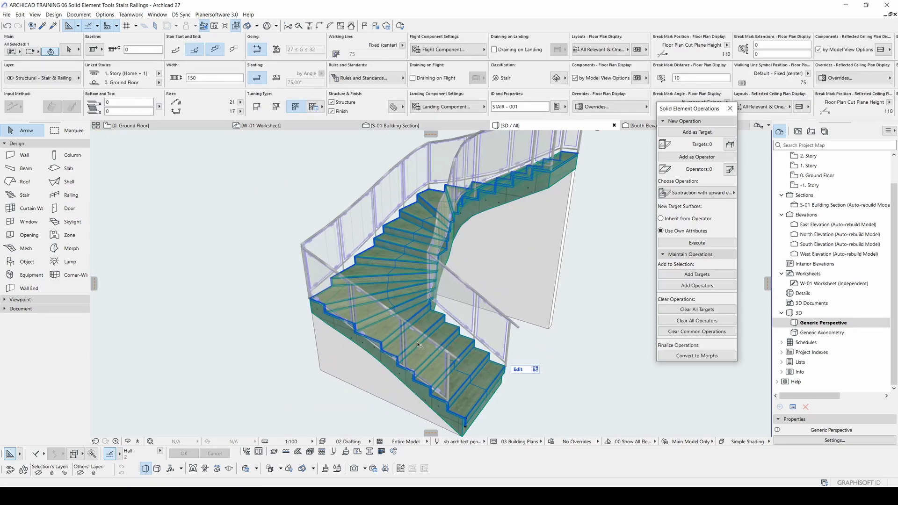
{"action": "double_click", "coordinate": [418, 344]}
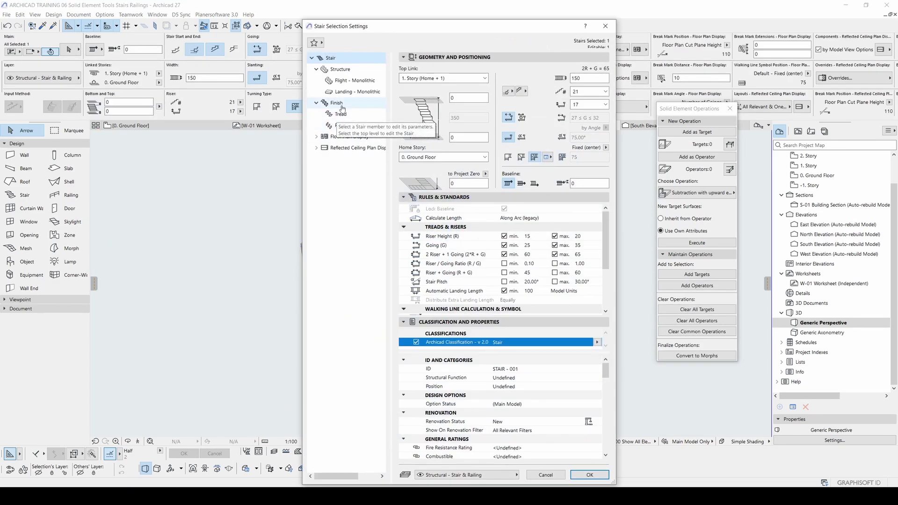
{"action": "left_click", "coordinate": [340, 69]}
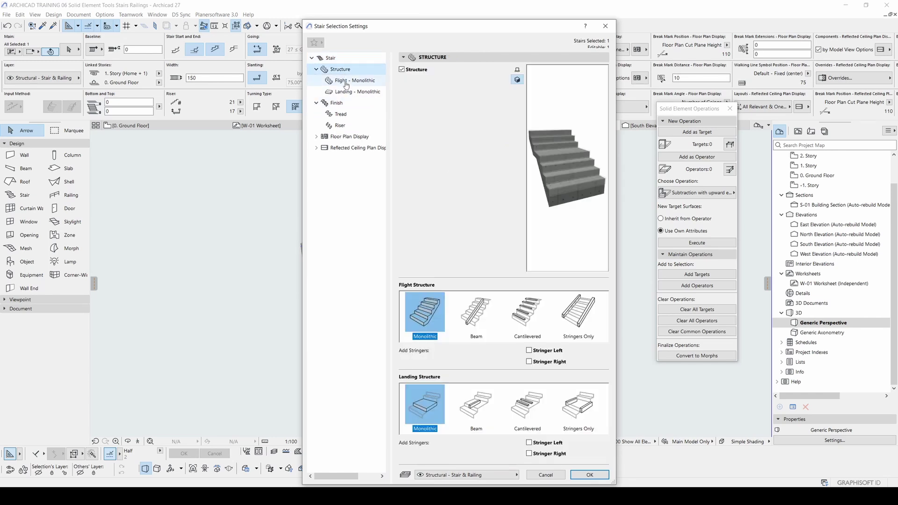
{"action": "left_click", "coordinate": [341, 81]}
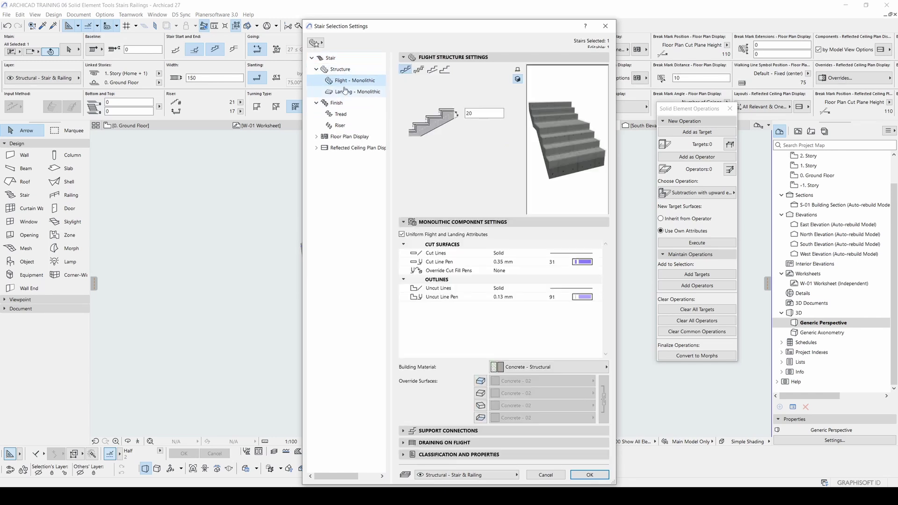
Step: Override all but the first of the monolithic flight's surfaces with Stucco - White Rough
{"action": "left_click", "coordinate": [480, 393]}
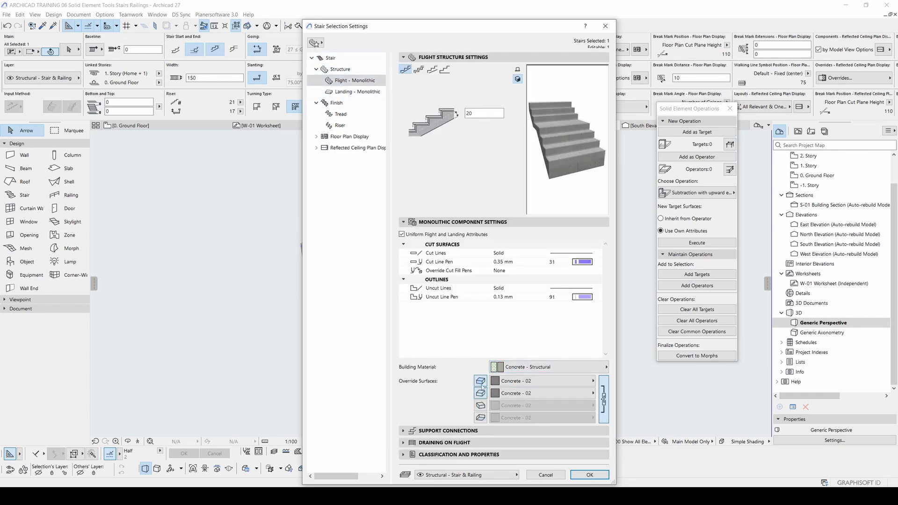
{"action": "left_click", "coordinate": [480, 405]}
{"action": "left_click", "coordinate": [480, 417]}
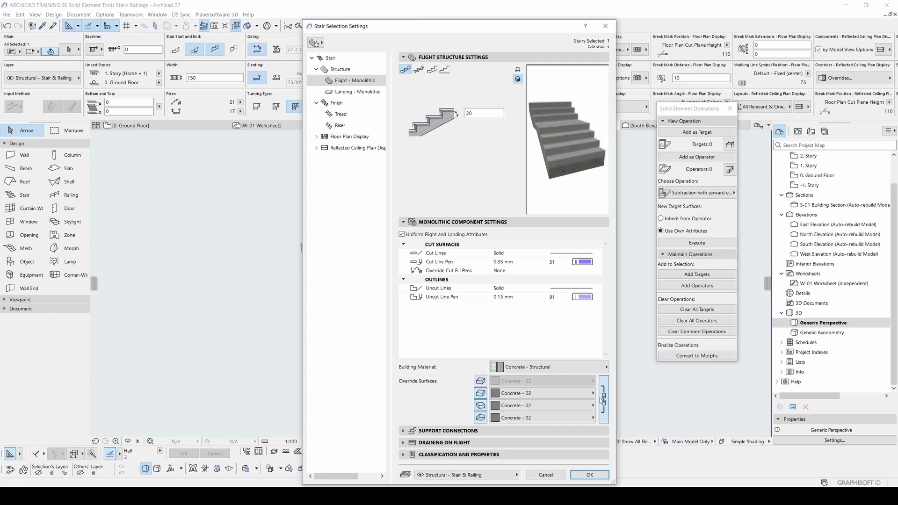
{"action": "left_click", "coordinate": [565, 398]}
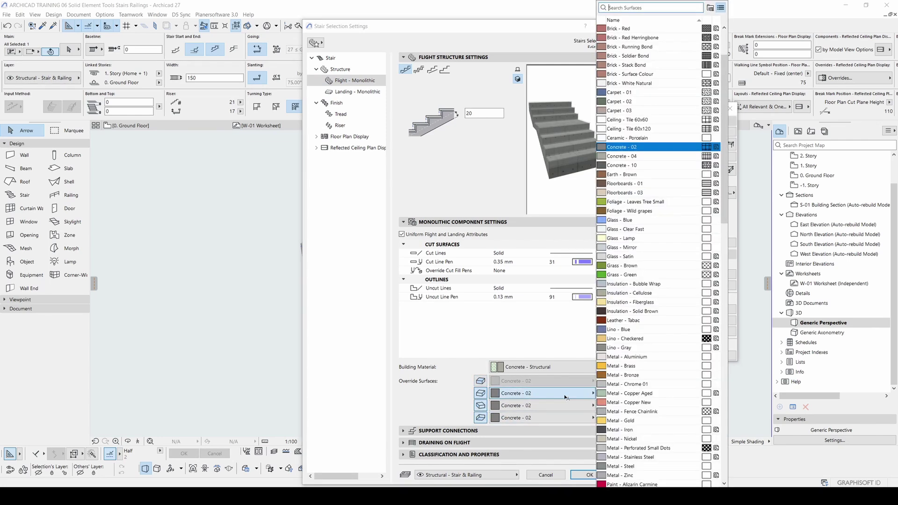
{"action": "type", "text": "p"}
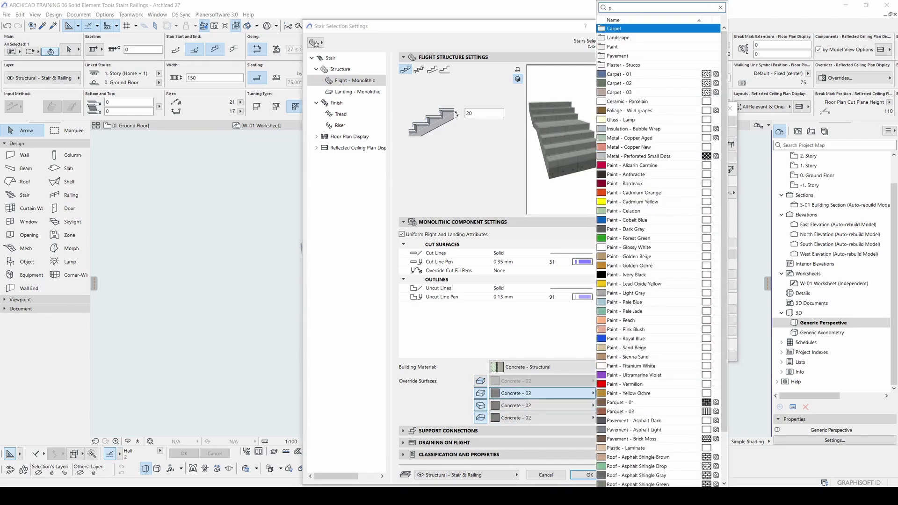
{"action": "key", "text": "BackSpace"}
{"action": "type", "text": "st"}
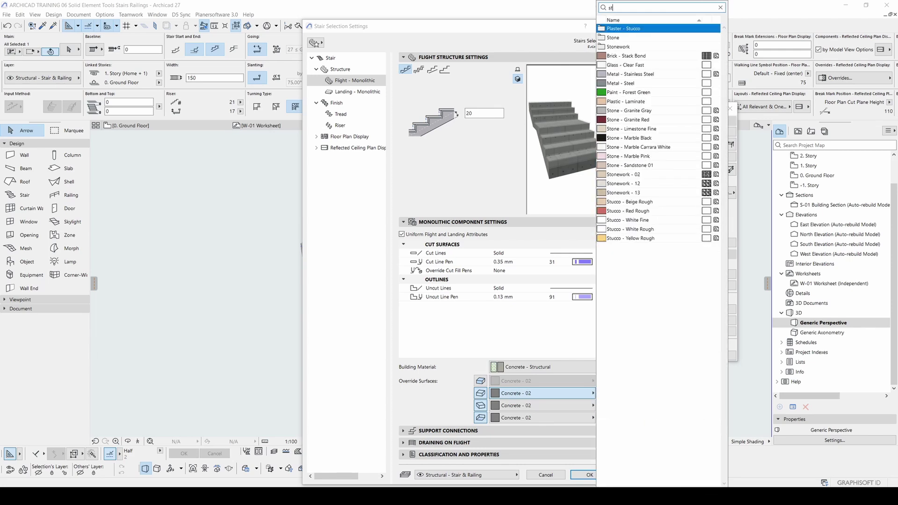
{"action": "left_click", "coordinate": [626, 229]}
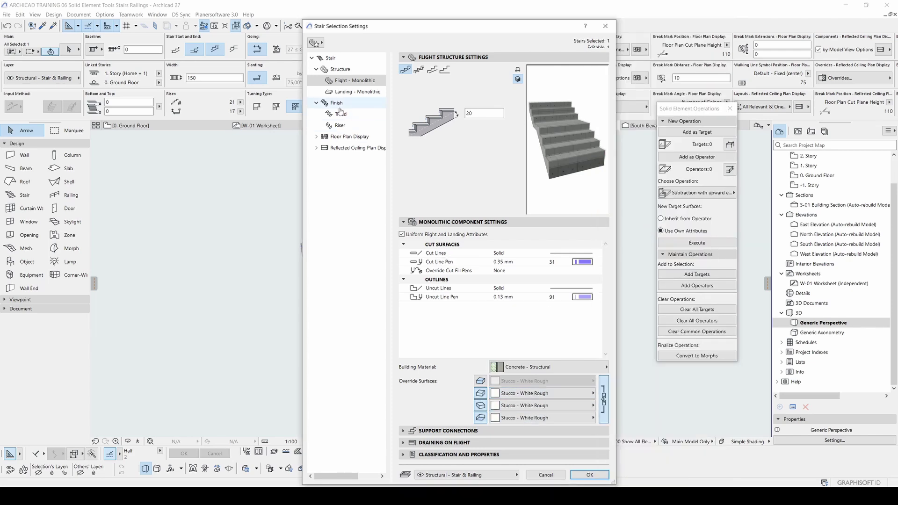
Step: Review the stair's monolithic landing structure settings, and apply the Stucco - White Rough surface overrides to the stair
{"action": "left_click", "coordinate": [357, 91]}
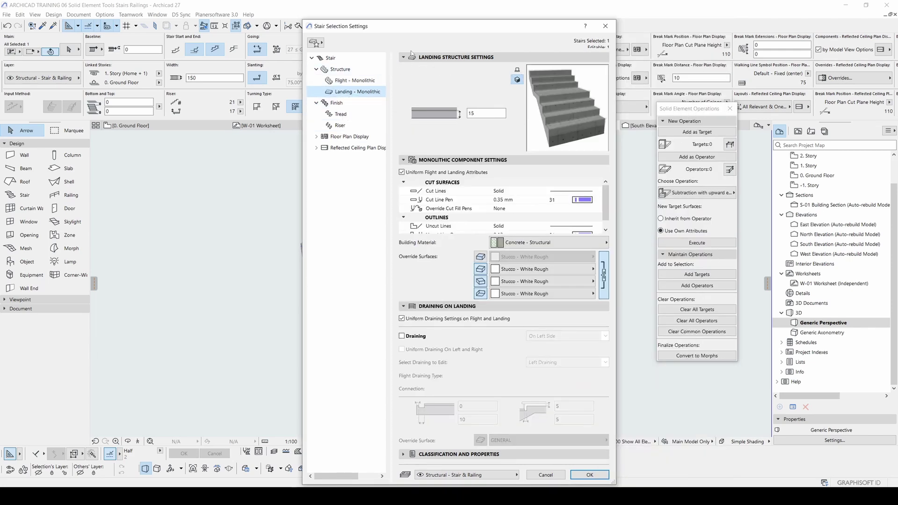
{"action": "left_click_drag", "start_coordinate": [419, 29], "coordinate": [99, 153]}
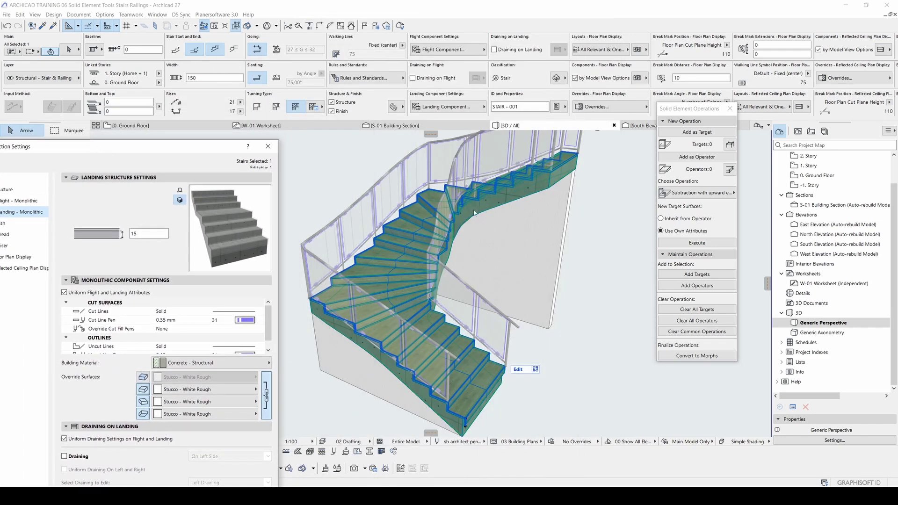
{"action": "left_click_drag", "start_coordinate": [190, 156], "coordinate": [721, 37]}
{"action": "left_click", "coordinate": [784, 475]}
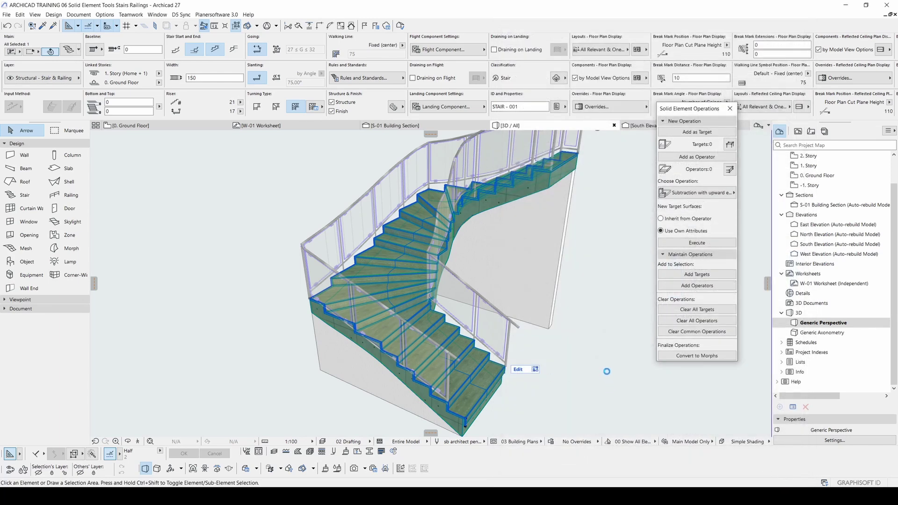
{"action": "left_click", "coordinate": [608, 373]}
{"action": "middle_click_drag", "start_coordinate": [484, 318], "coordinate": [496, 264], "text": "shift"}
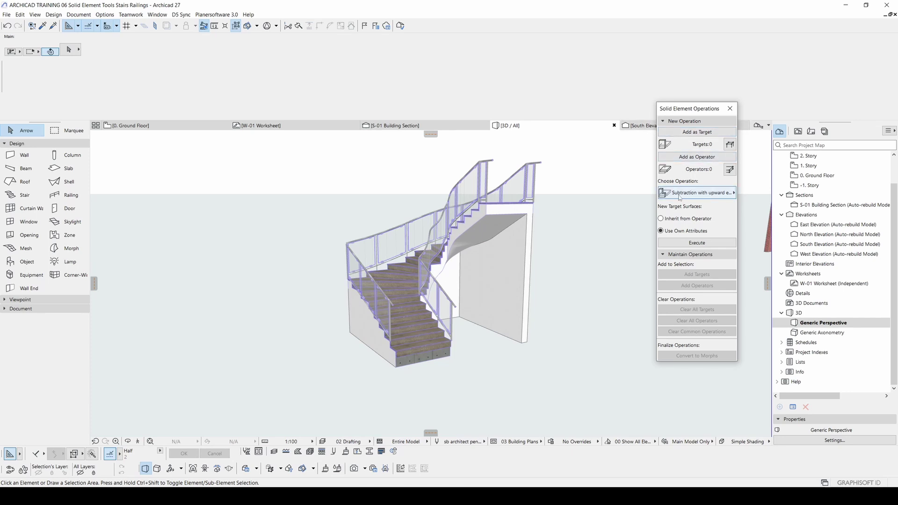
Step: Examine the available solid element operation types, keeping the current choice, and inspect the finished stair in 3D
{"action": "left_click", "coordinate": [679, 197]}
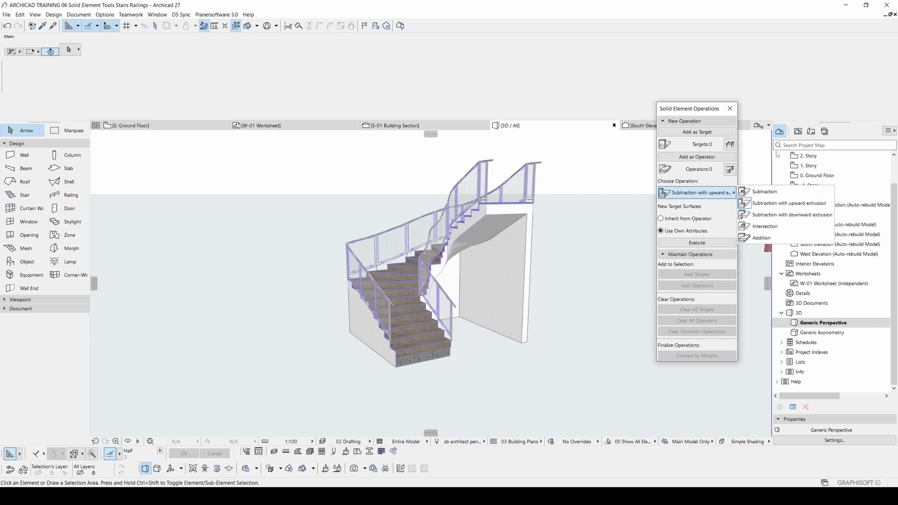
{"action": "left_click", "coordinate": [568, 176]}
{"action": "key", "text": "Escape"}
{"action": "scroll", "coordinate": [408, 332], "scroll_direction": "down", "scroll_amount": 2}
{"action": "middle_click_drag", "start_coordinate": [354, 311], "coordinate": [435, 319]}
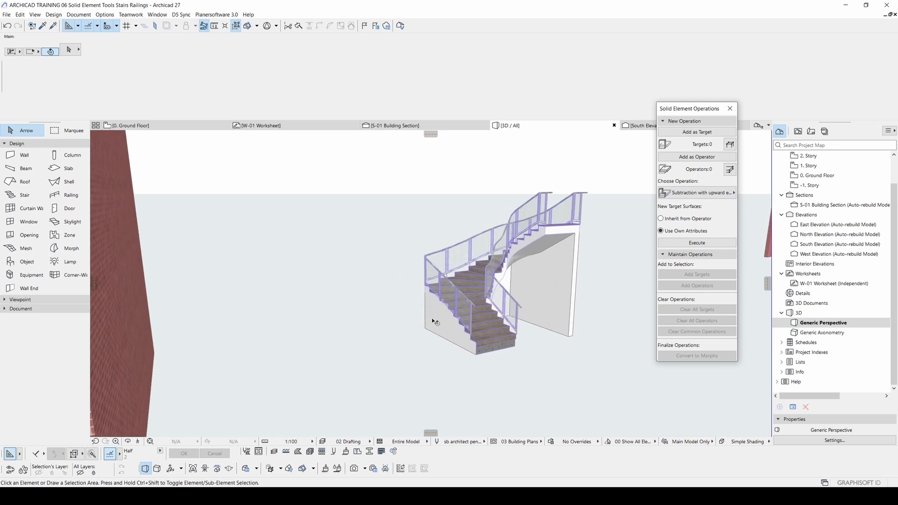